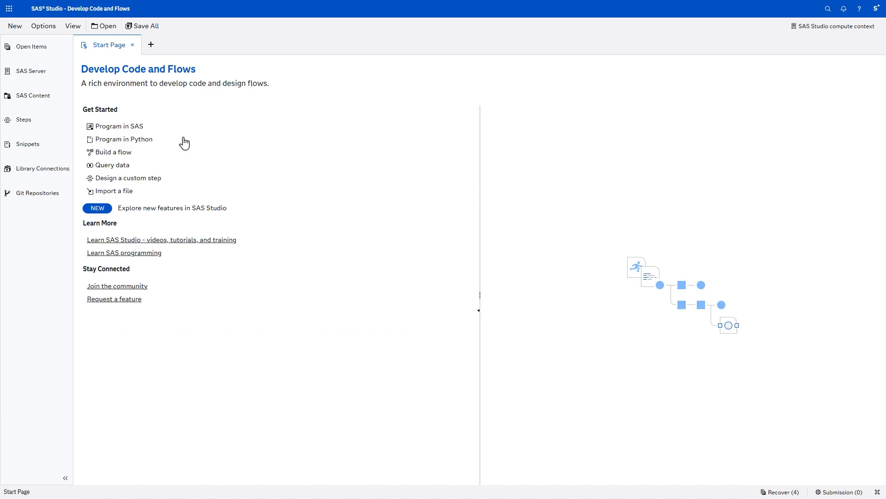
Go to Develop Code and Flows and open Prepare_HOMEEQUITY.flw from the quick-start folder on the SAS Server
click(9, 10)
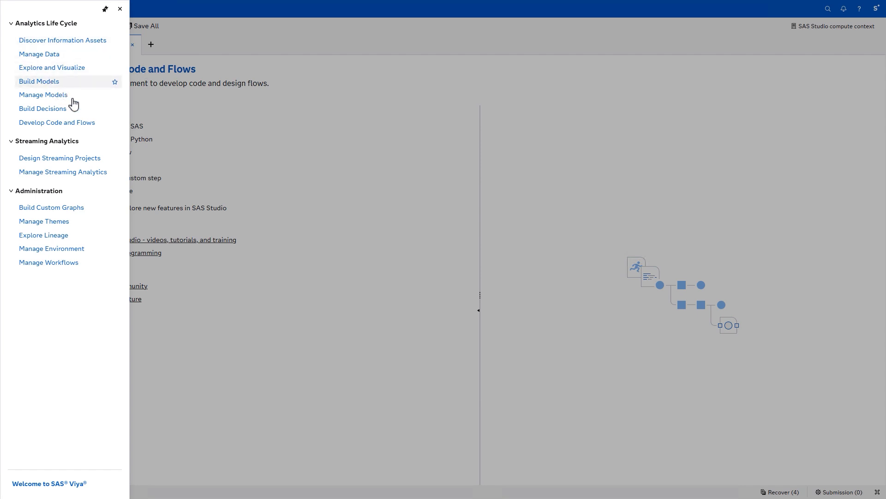
click(104, 128)
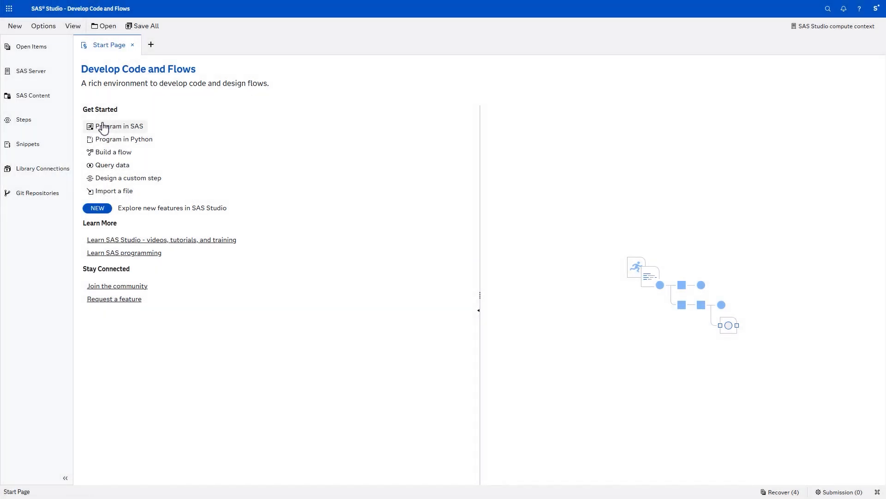
click(48, 73)
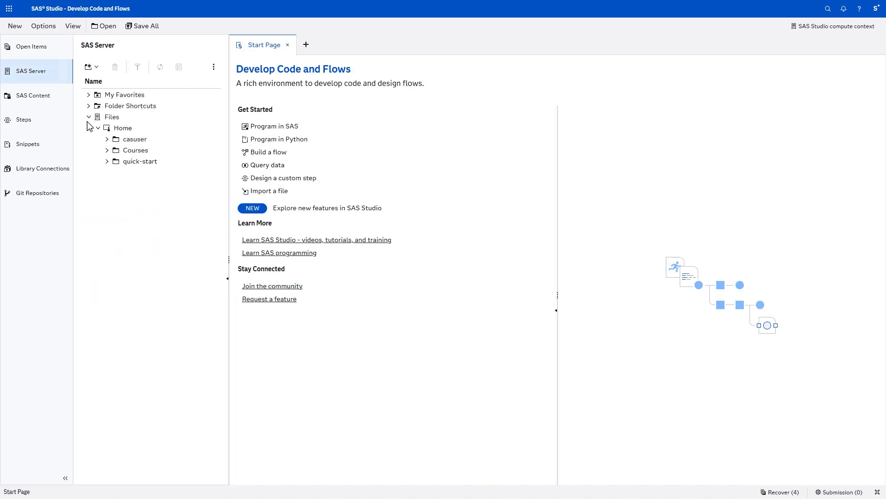
click(106, 163)
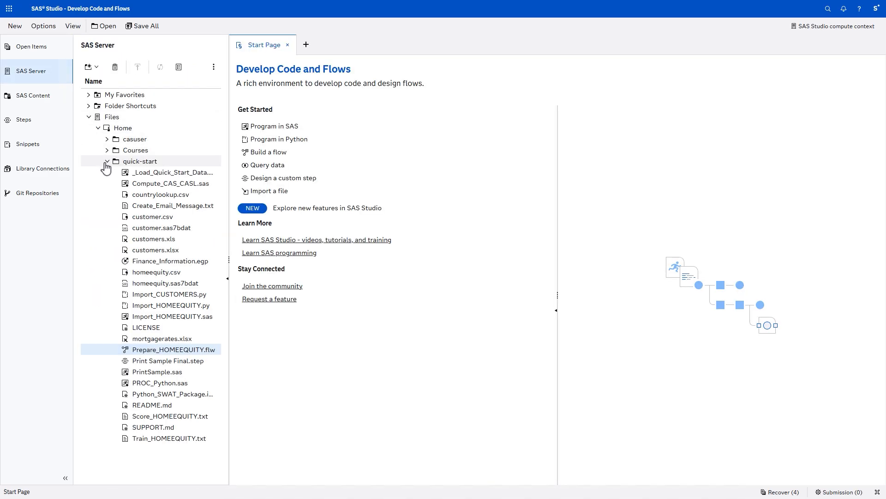
double_click(215, 353)
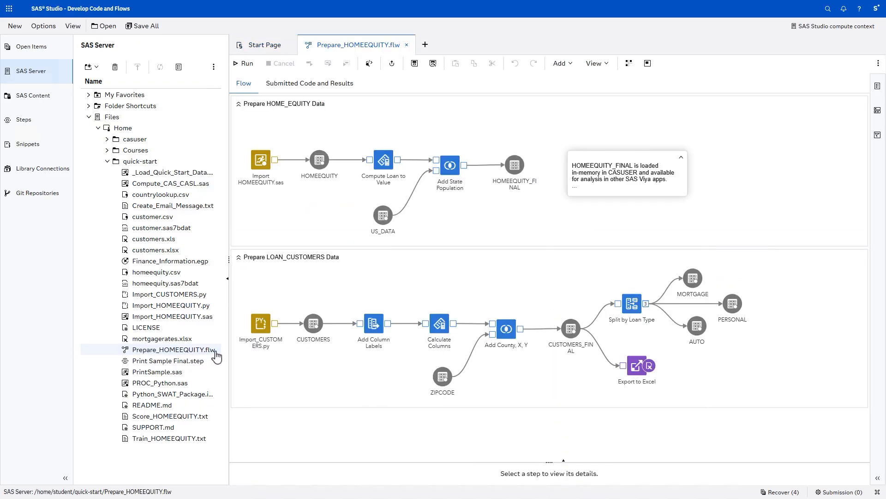
click(228, 285)
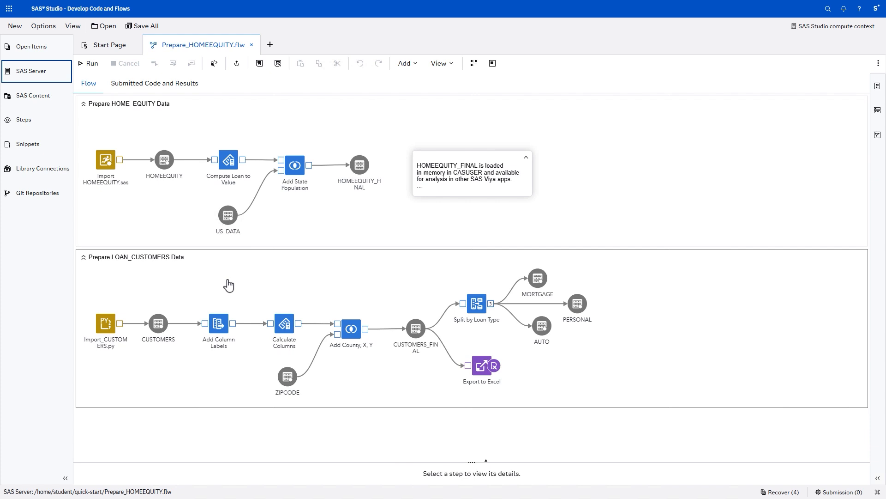
Browse the SAS steps under Data (Input and Output), Examine Data and Transform Data, and view the custom steps
click(44, 125)
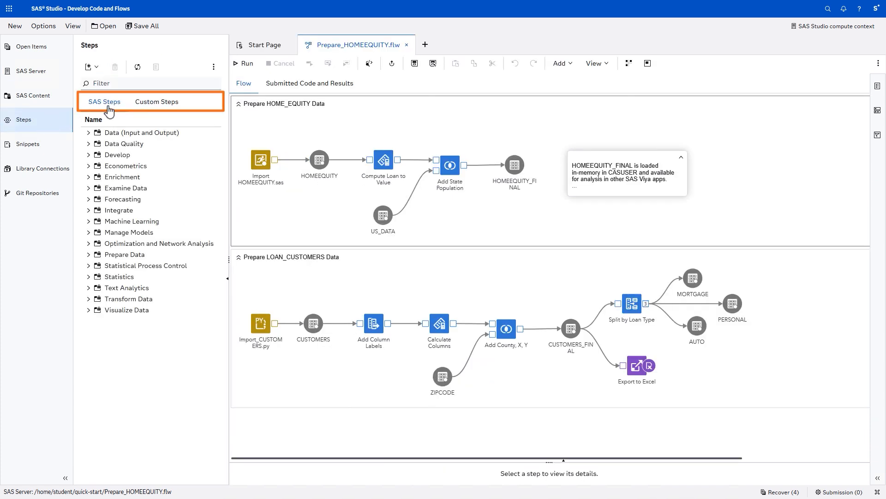
click(93, 133)
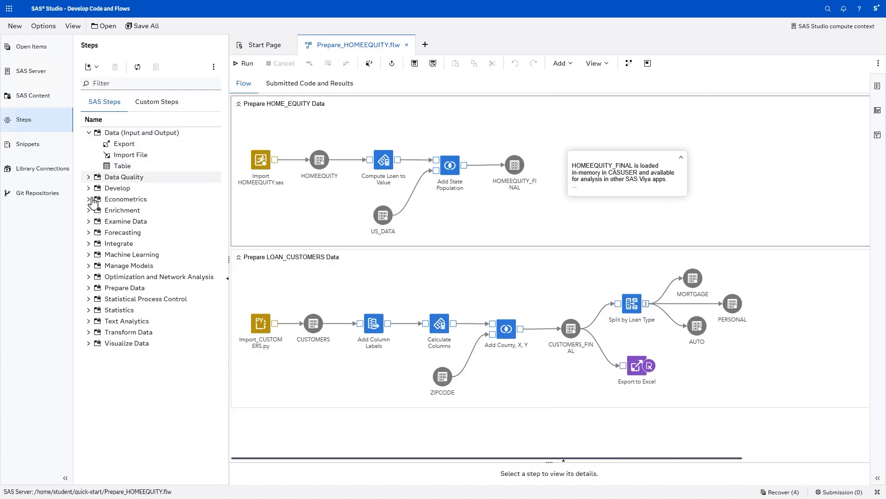
click(90, 222)
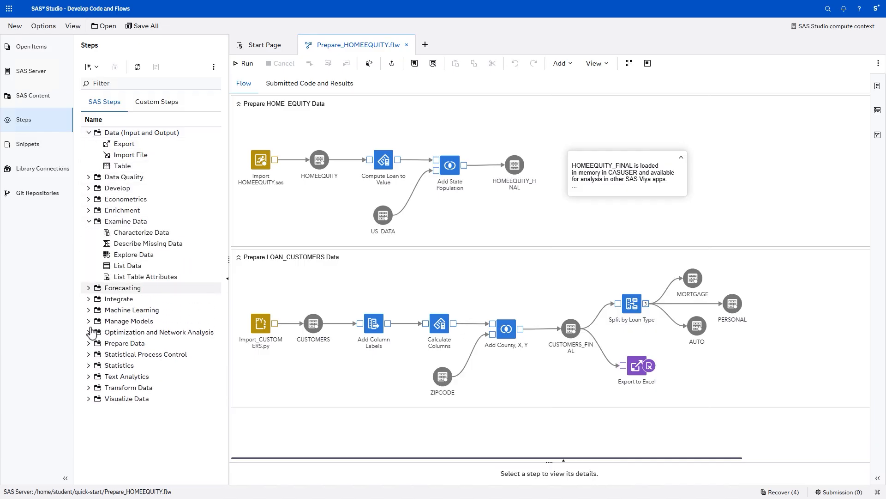
click(89, 389)
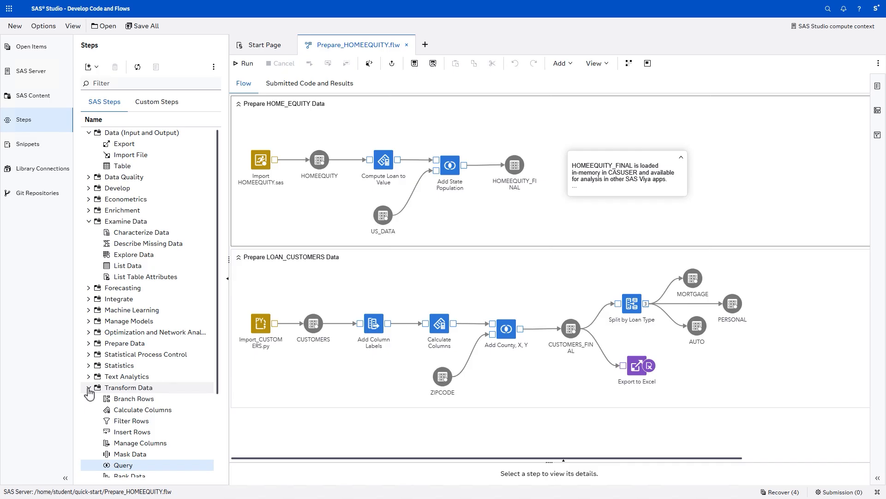
click(155, 104)
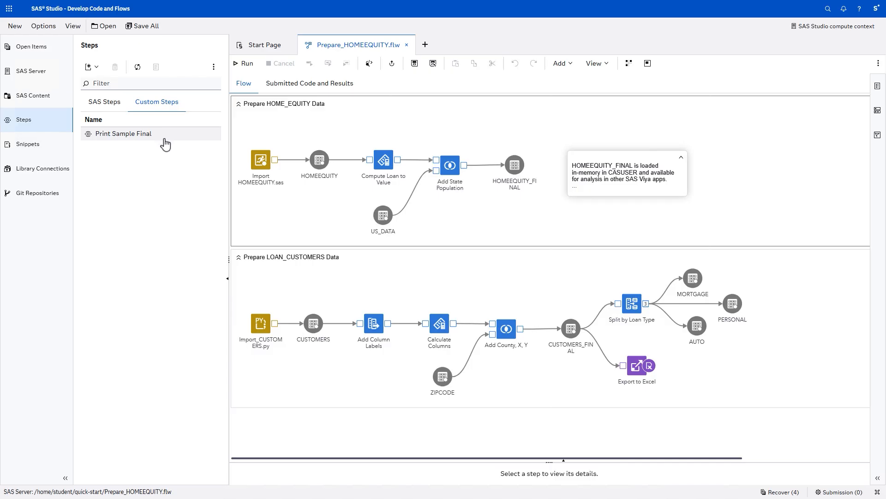
Collapse the list of steps and review the submission order of the flow's swimlanes
click(226, 281)
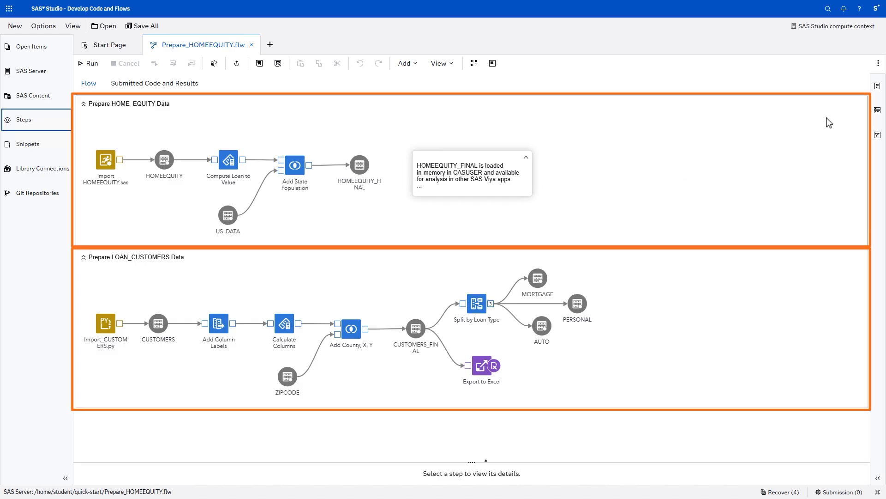
click(877, 113)
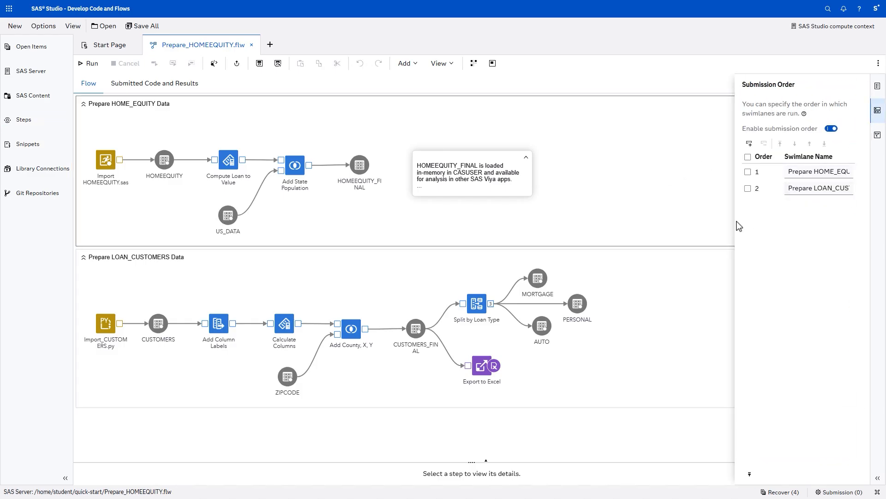
click(880, 117)
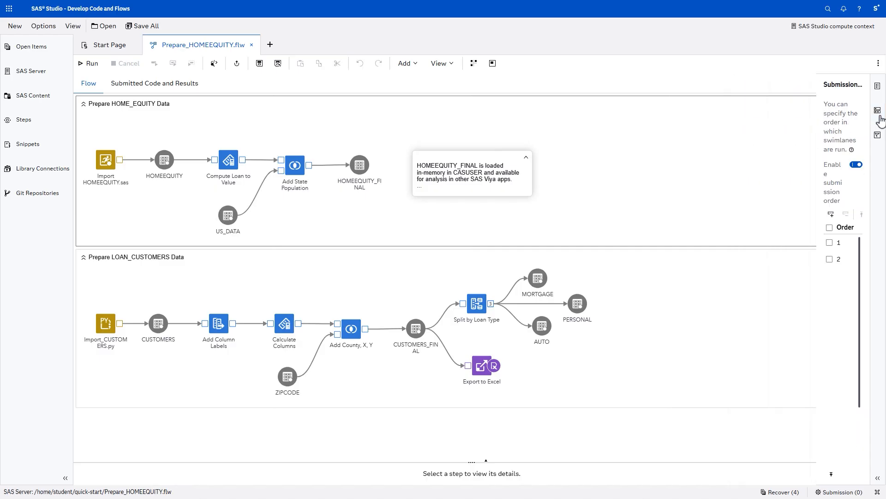
Browse for a new output location for the Export to Excel step and choose Home > quick-start on the SAS Server
click(482, 368)
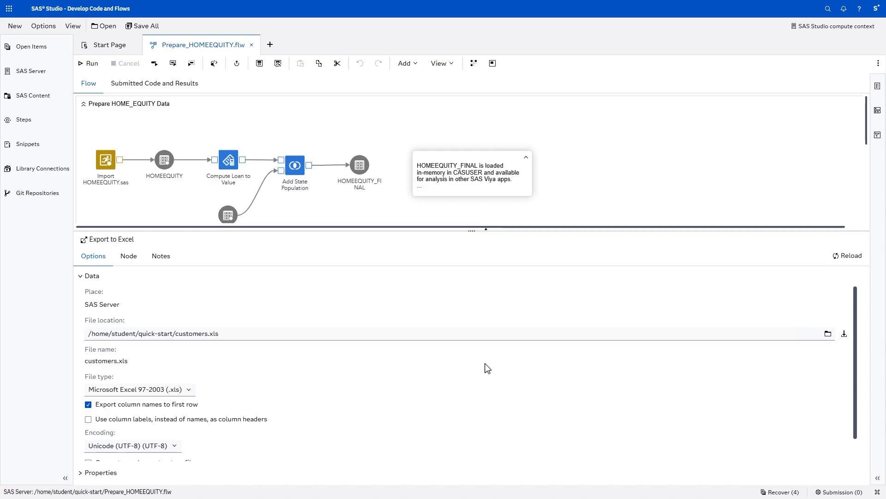
click(827, 335)
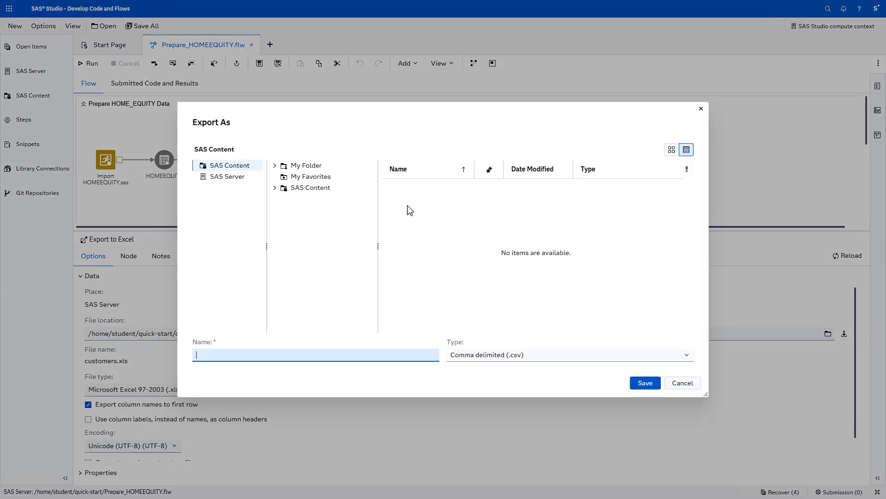
click(235, 181)
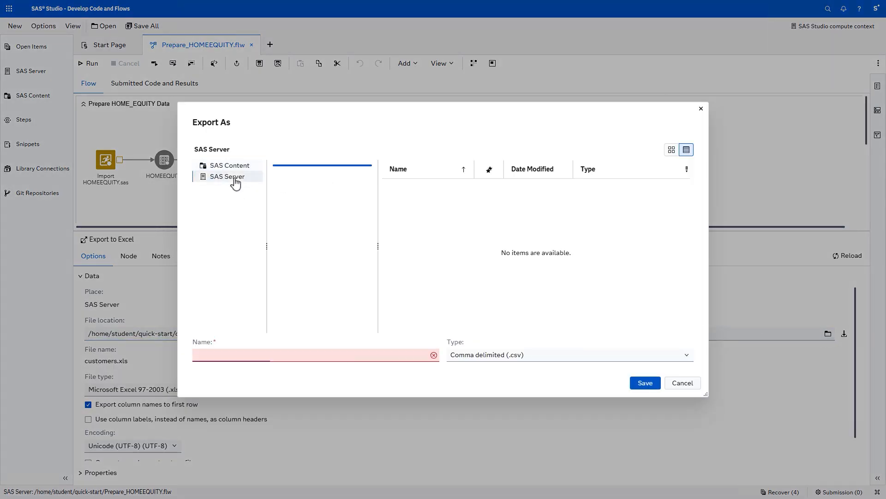
click(275, 189)
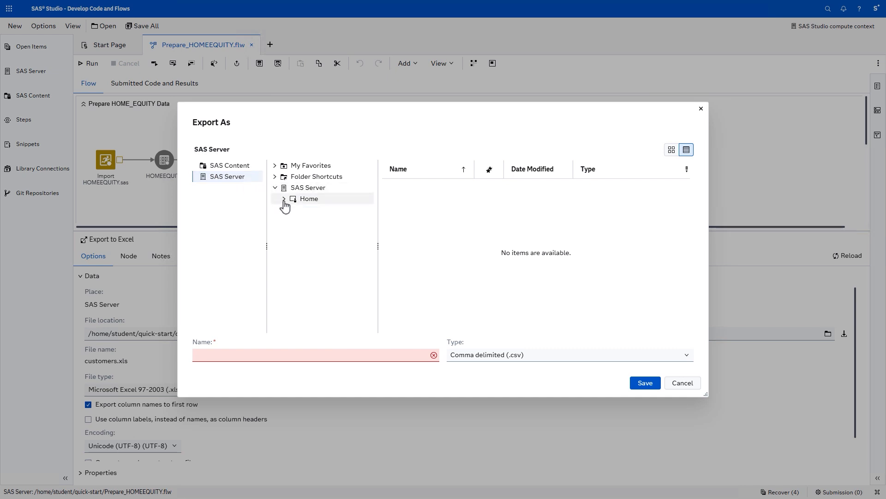
click(284, 200)
click(294, 233)
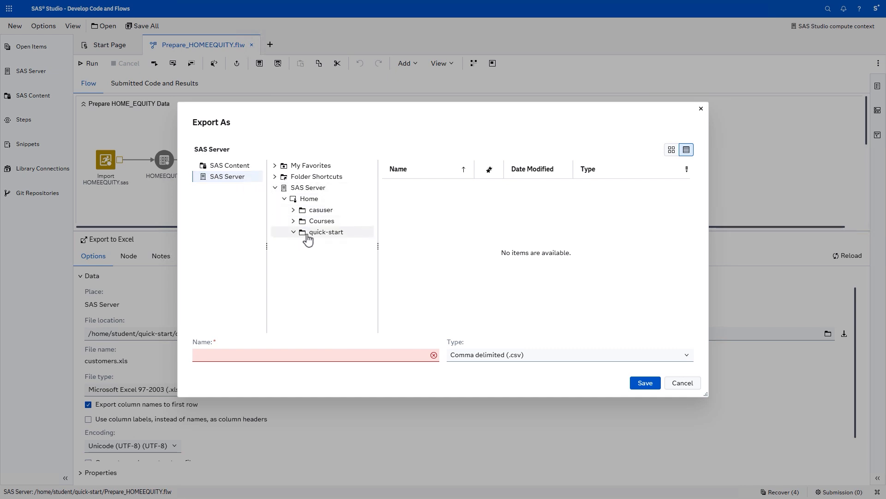
click(310, 236)
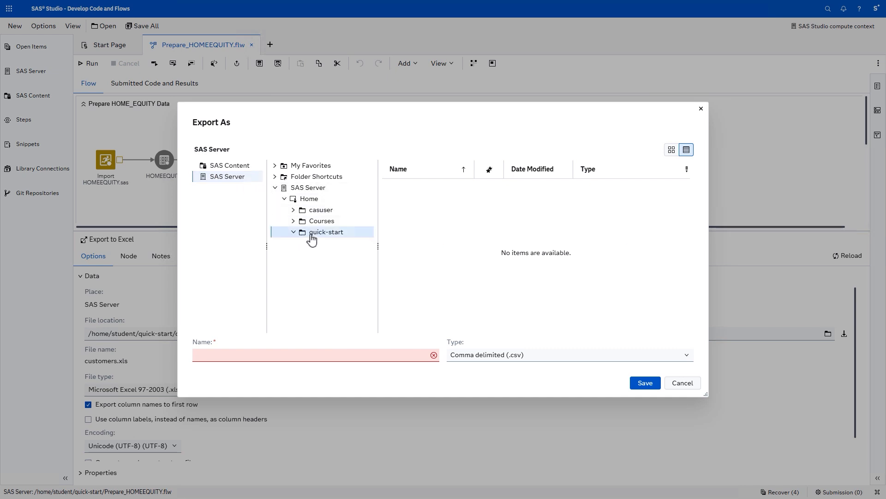
Name the export file customers, set its type to Microsoft Excel Workbook (.xlsx), and save the location
click(278, 356)
text(customers)
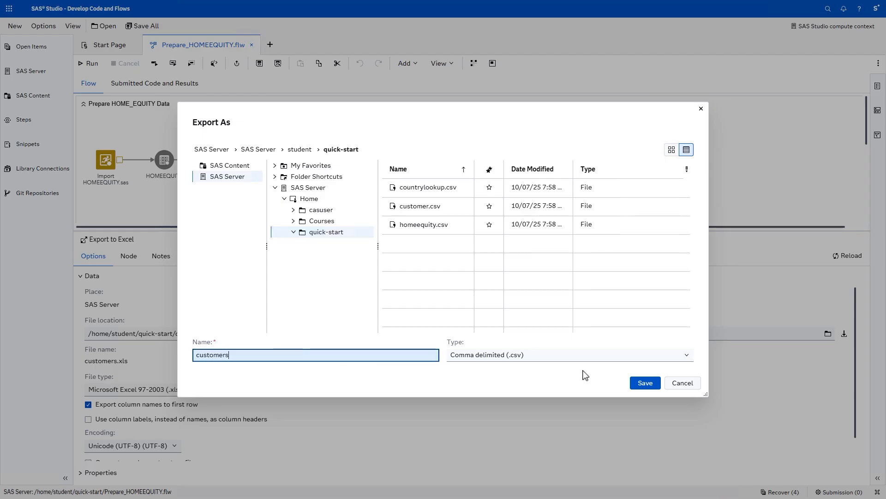
click(613, 359)
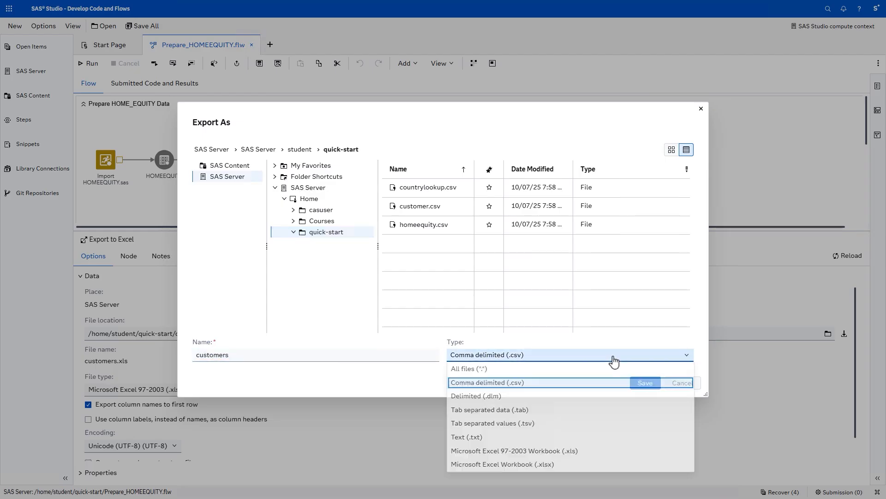
click(556, 466)
click(640, 384)
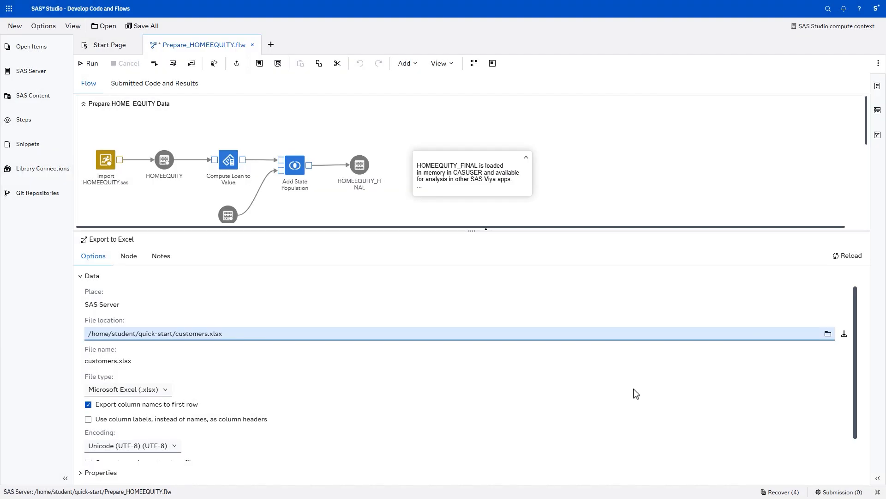
click(584, 196)
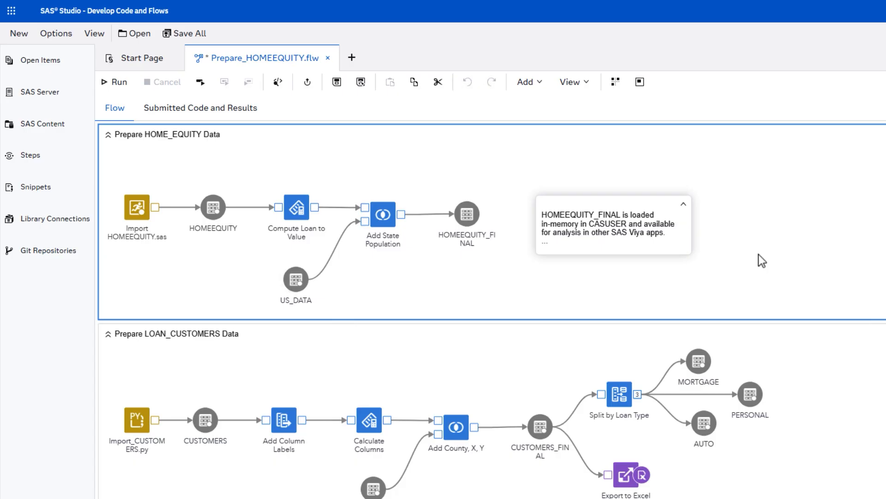
Look at the run options for the Add State Population node and the Prepare HOME_EQUITY Data swimlane
right_click(390, 222)
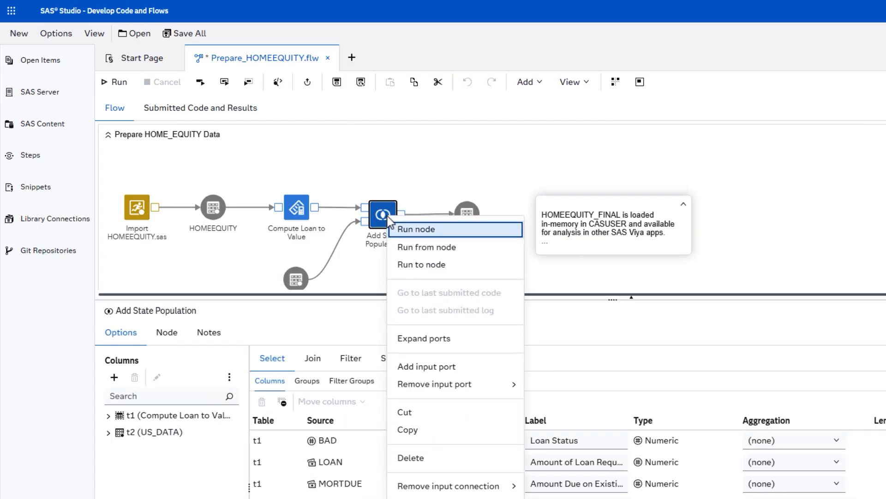
right_click(413, 166)
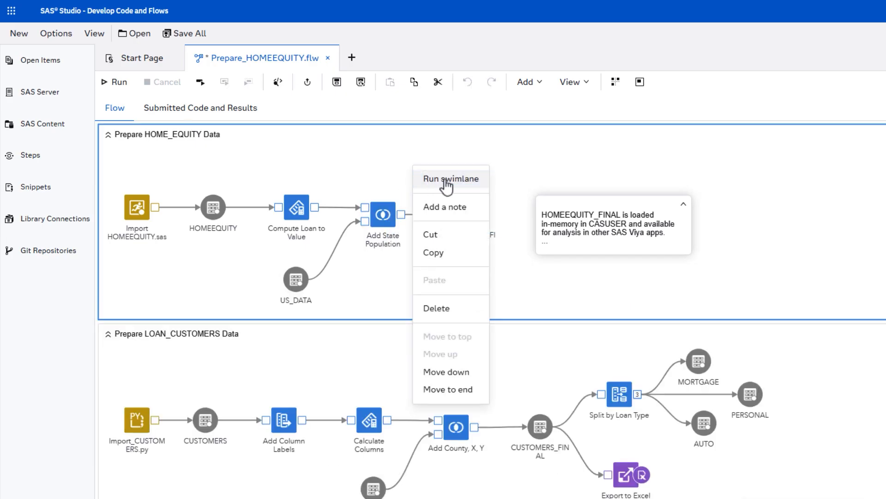
Run the entire flow, review its results and output data, and return to the flow diagram
click(123, 85)
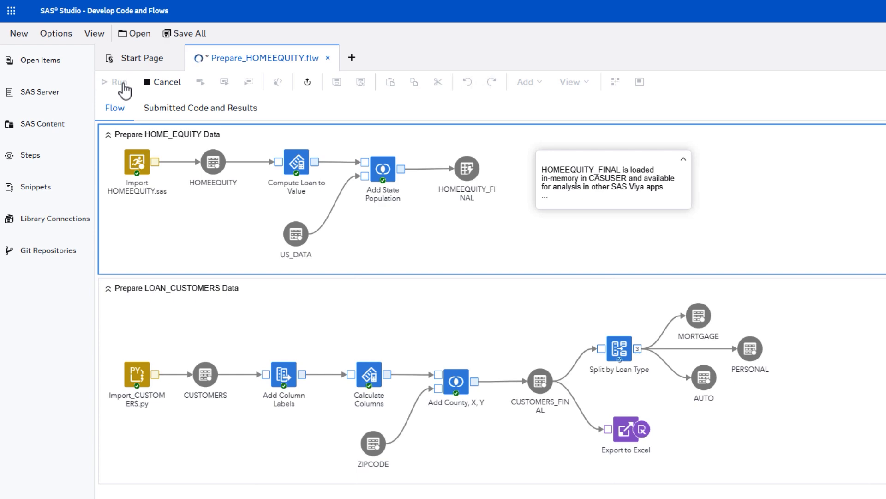
click(185, 109)
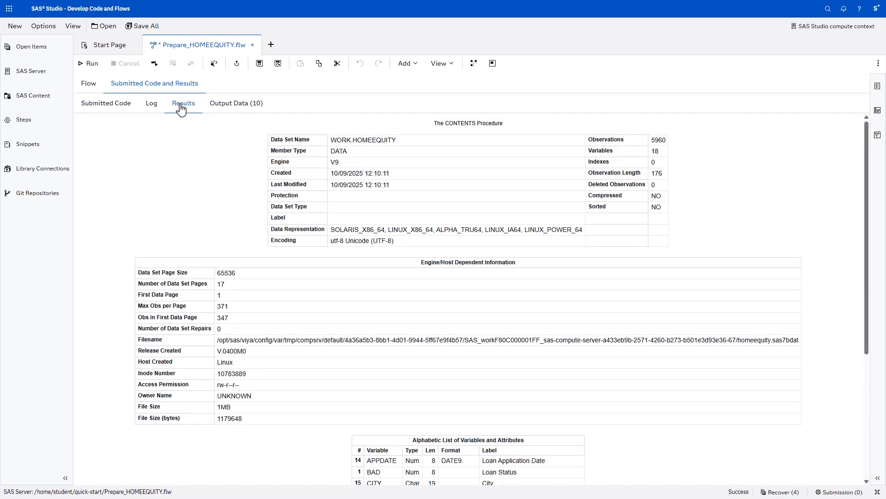
click(255, 110)
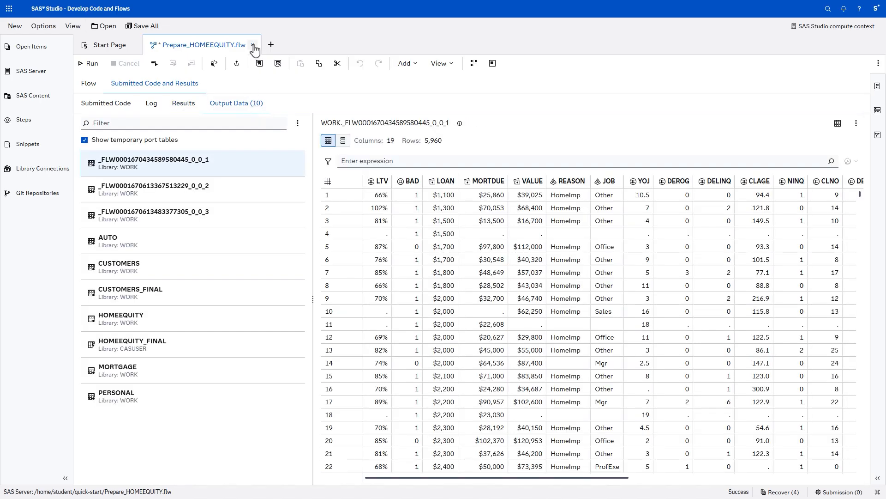
click(91, 86)
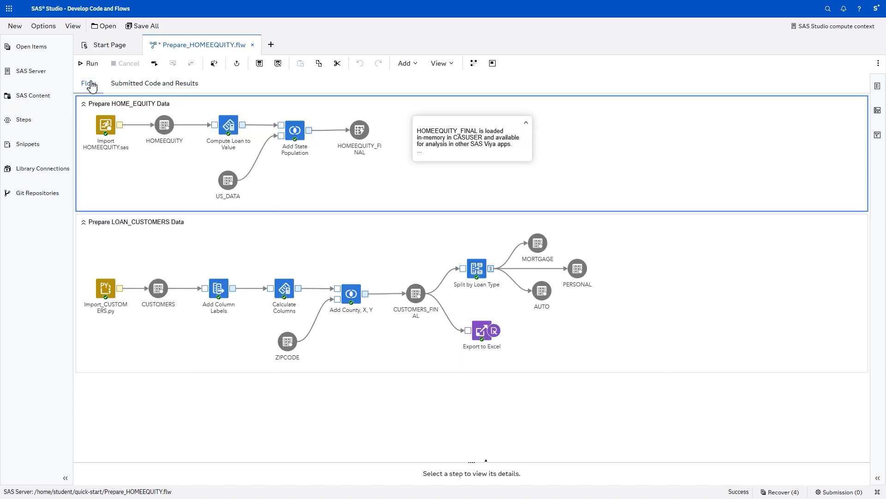
Close all open tabs without saving the changes to Prepare_HOMEEQUITY.flw
right_click(198, 46)
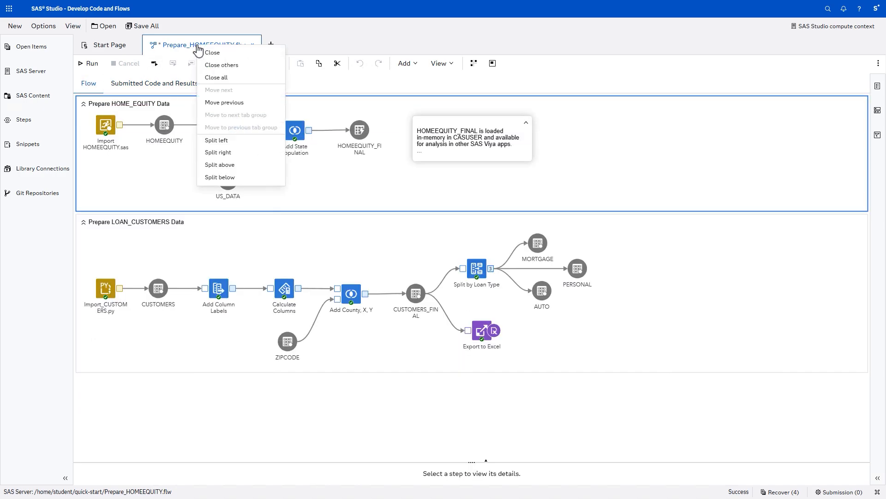
click(217, 77)
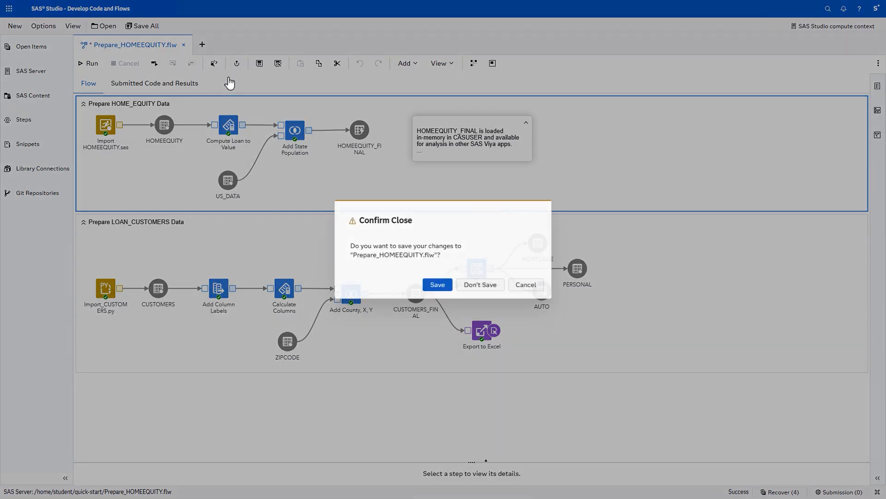
click(483, 289)
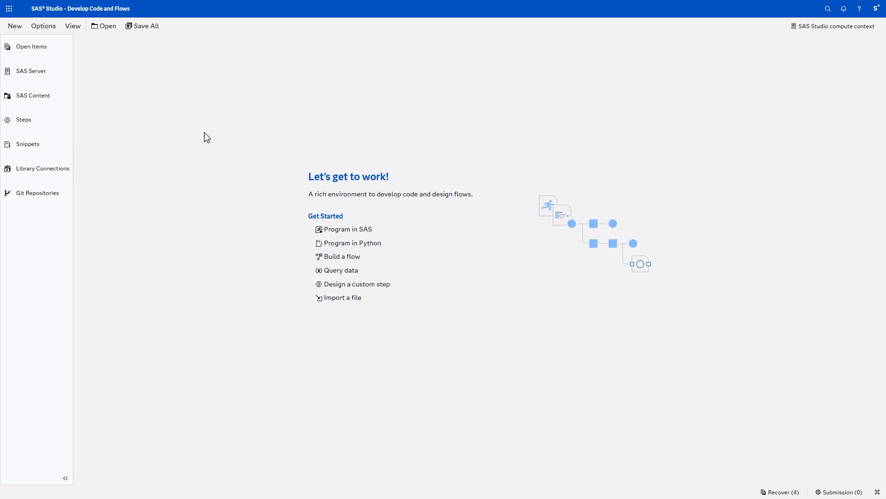
Create a new blank flow
click(21, 30)
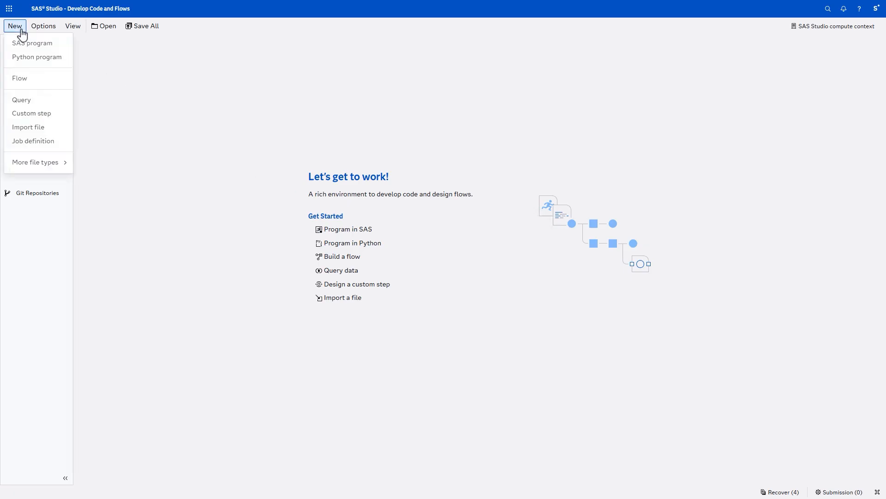
click(26, 81)
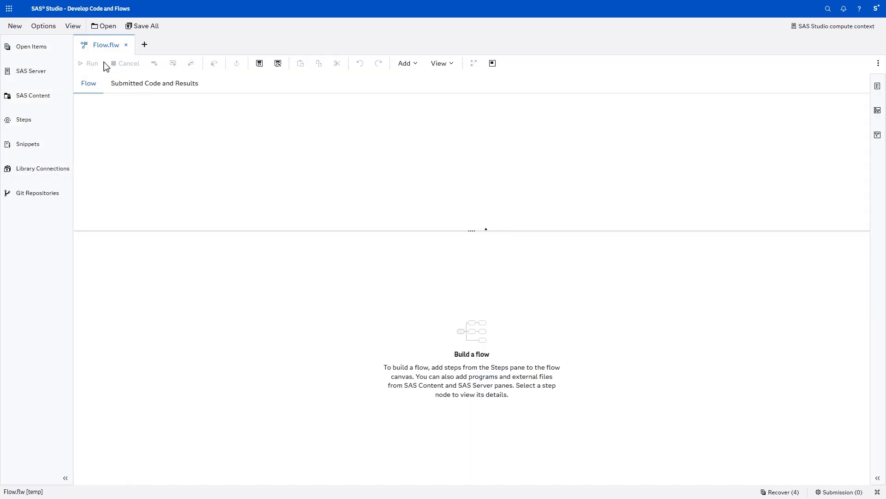
click(144, 45)
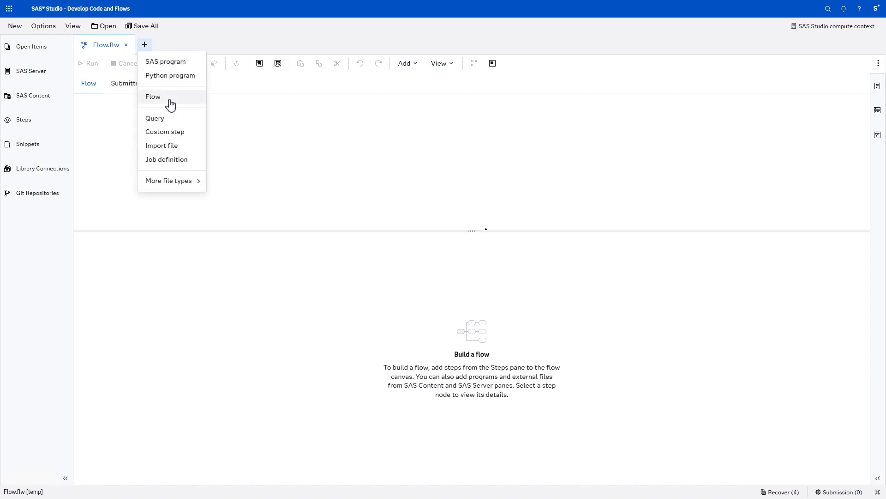
click(180, 43)
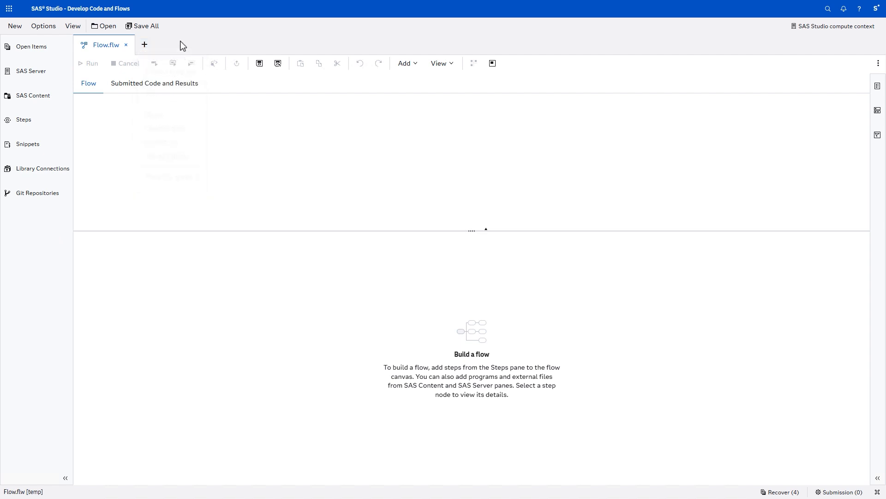
Add the Import_HOMEEQUITY.sas program from the quick-start server folder to the flow and remove its input port
click(38, 77)
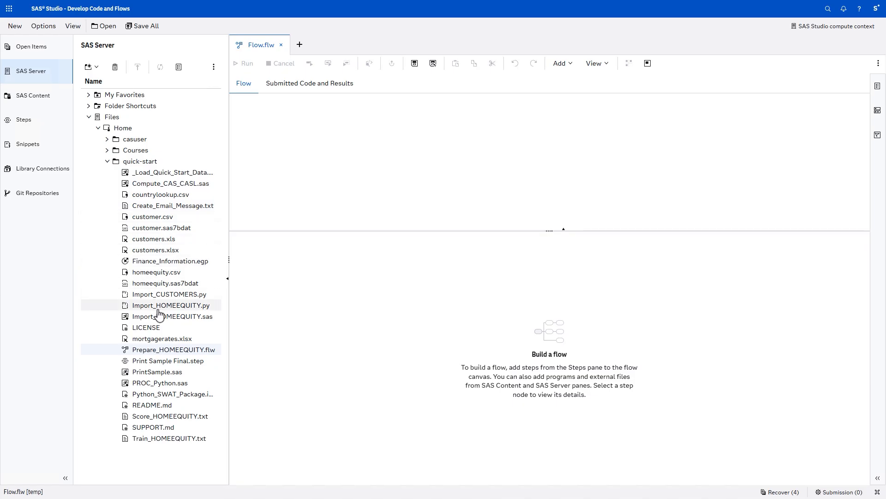
drag(159, 316, 286, 134)
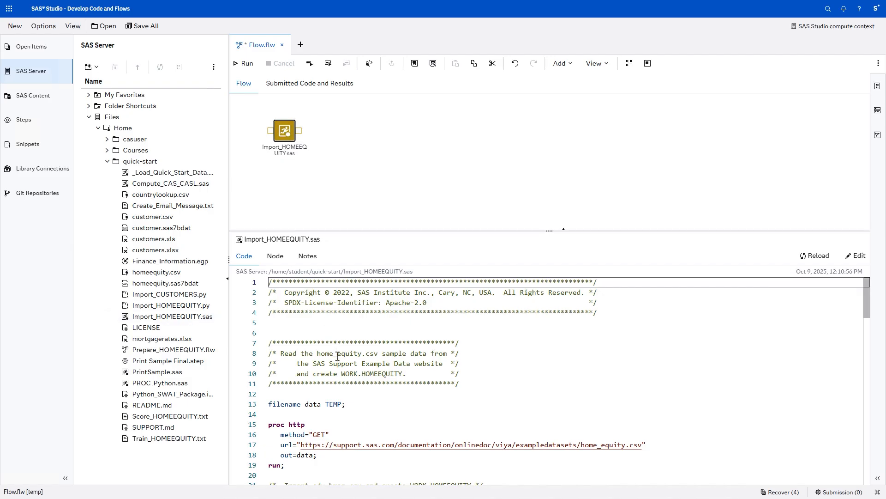
scroll(337, 356, down, 2)
scroll(337, 356, down, 2)
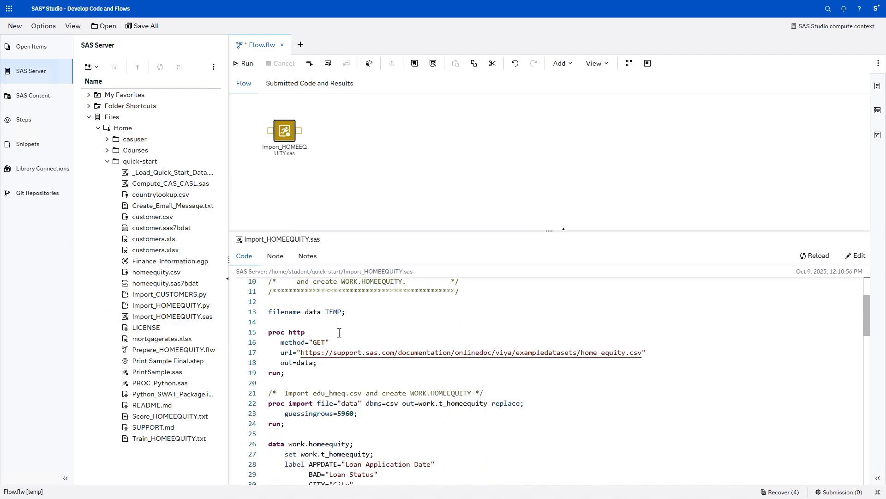
right_click(284, 134)
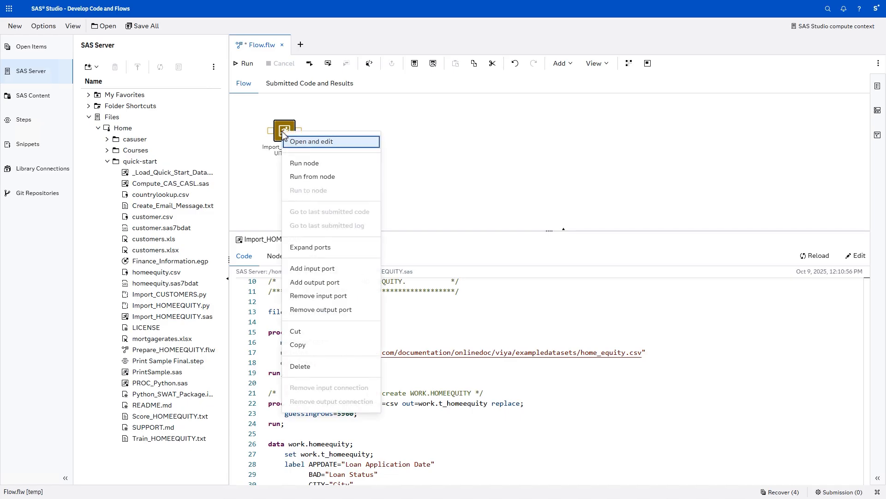
click(354, 298)
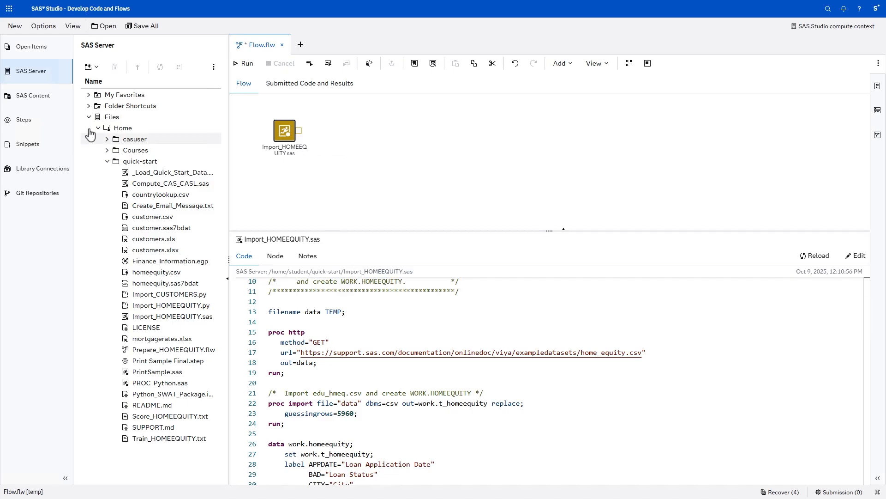
Add a Table step to the flow, connected to the output of the Import_HOMEEQUITY.sas node
click(47, 124)
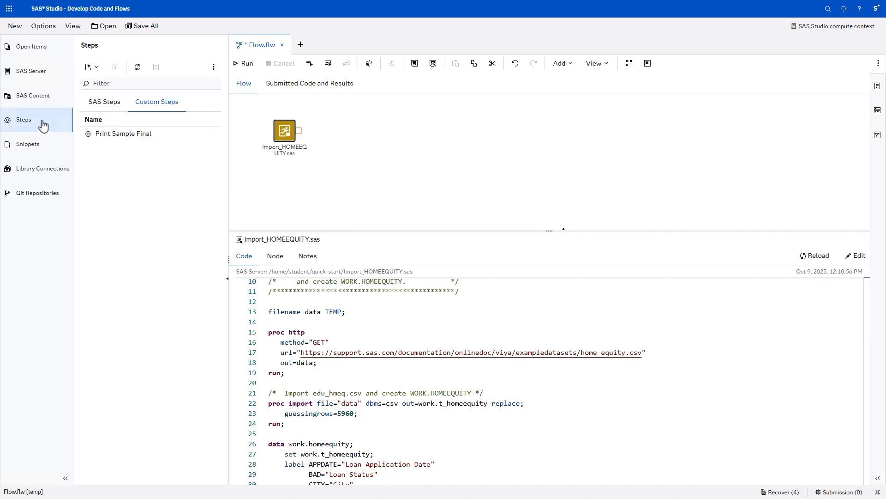
click(95, 106)
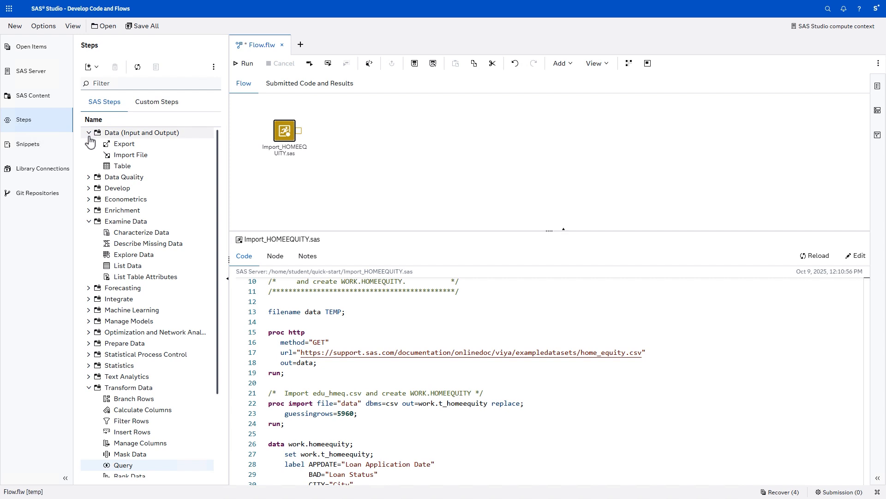
drag(121, 167, 334, 134)
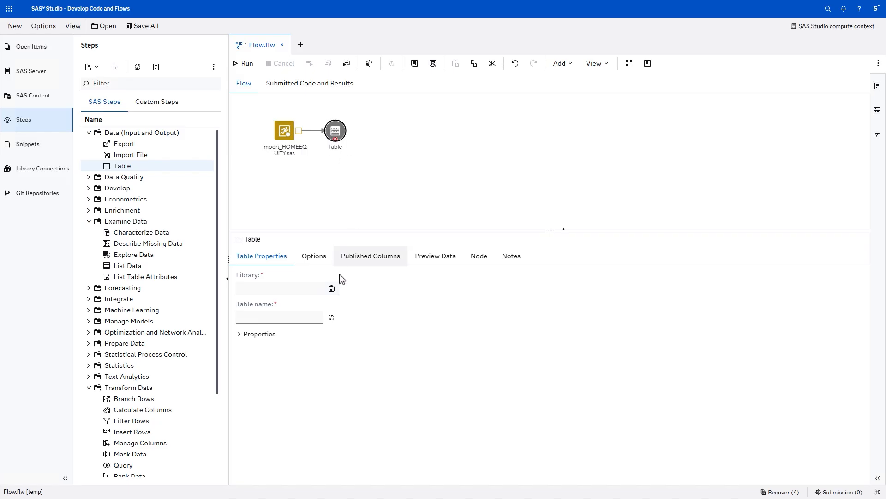
Set the Table node to the HOMEEQUITY table in the WORK library
click(332, 290)
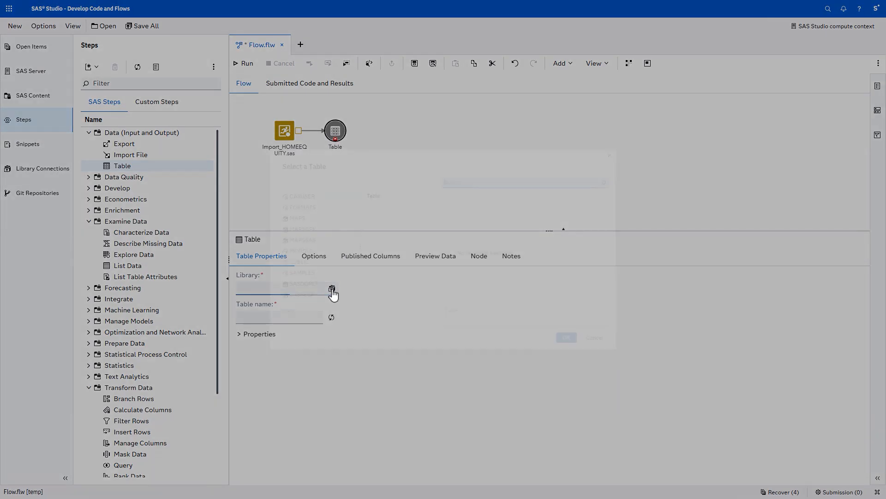
scroll(311, 295, down, 2)
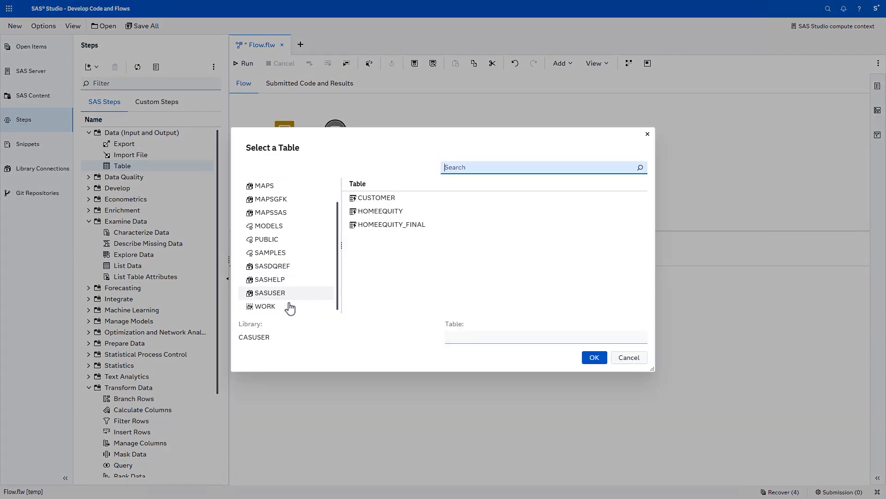
click(280, 307)
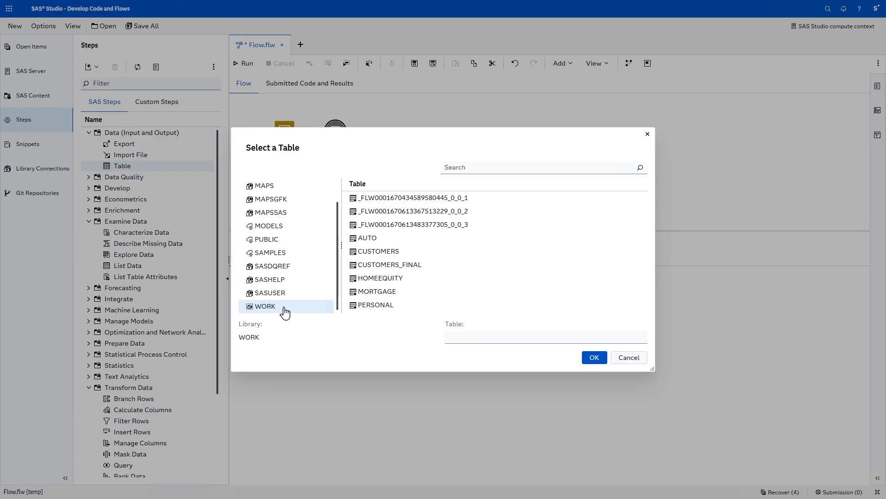
click(378, 279)
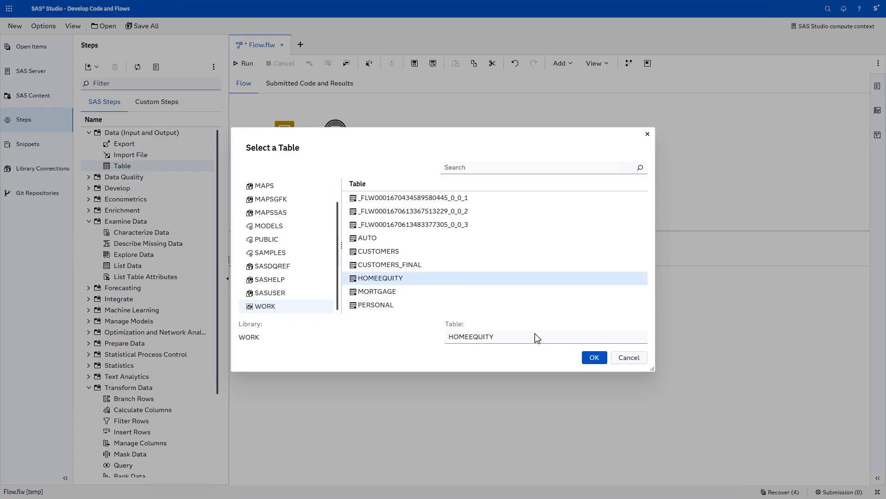
click(594, 357)
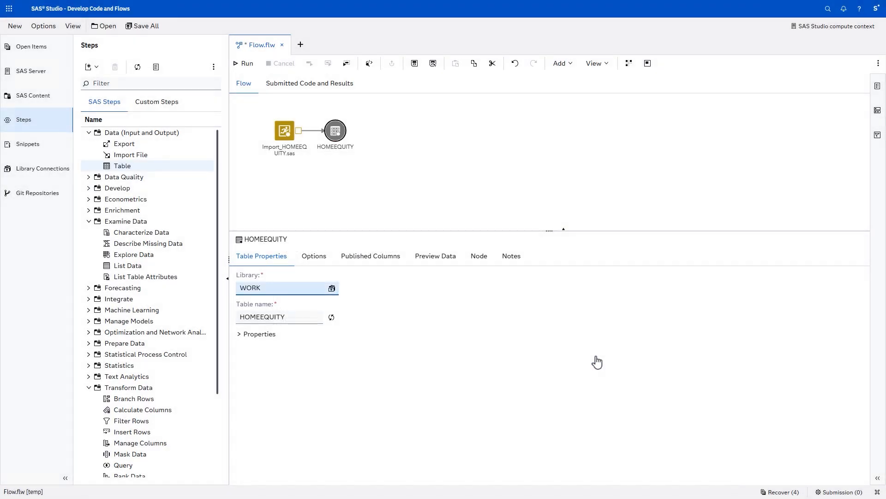
Run the flow, review the table attributes and variable list in the results, and return to the flow diagram
click(239, 64)
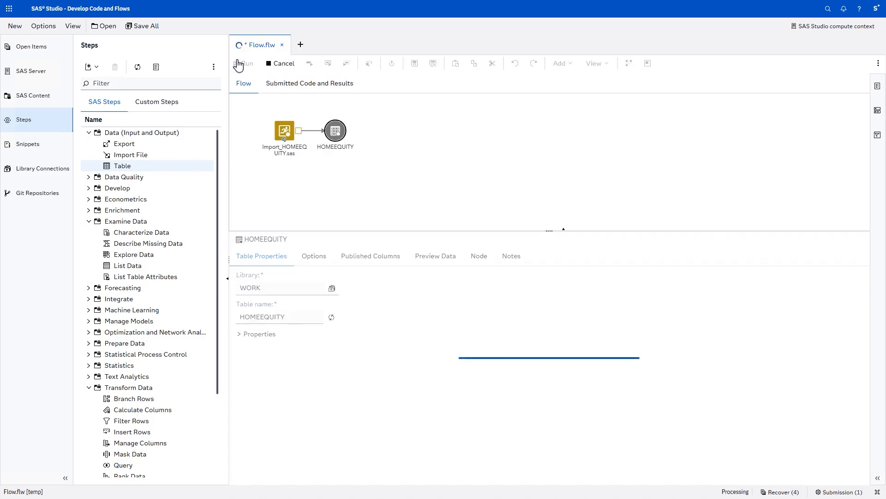
click(321, 91)
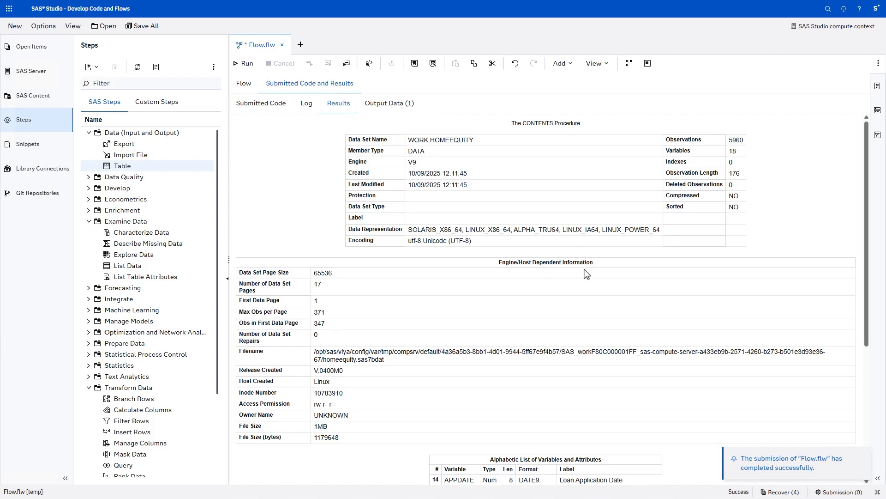
scroll(586, 273, down, 5)
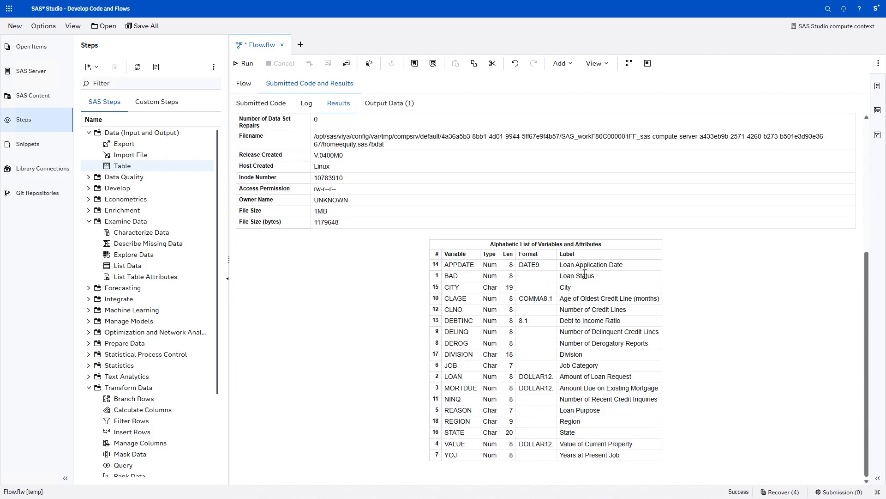
click(250, 84)
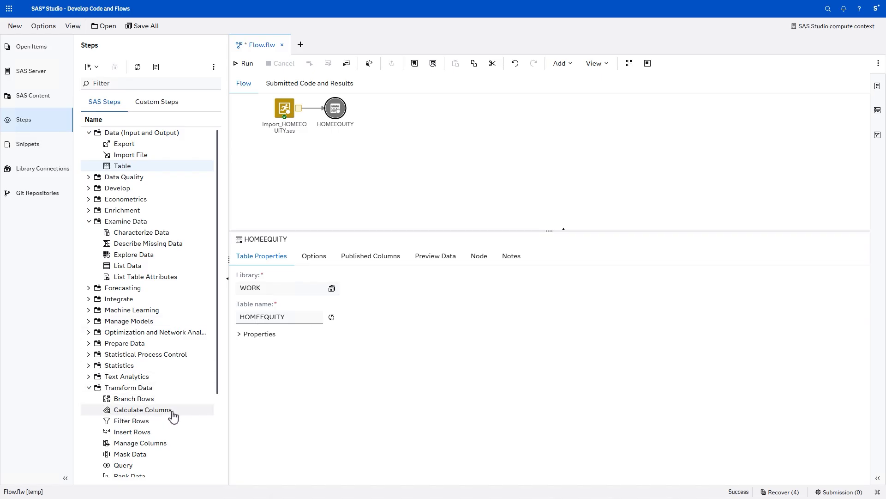
Add a Calculate Columns step connected to the HOMEEQUITY table and arrange the flow's nodes
drag(174, 413, 370, 118)
click(629, 63)
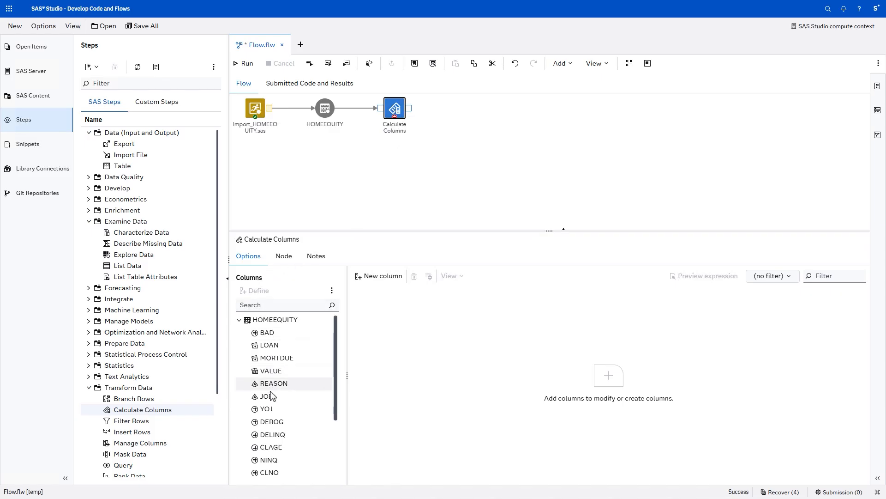
Define a case change for the CITY column that replaces its values with proper case
scroll(272, 395, down, 3)
click(268, 431)
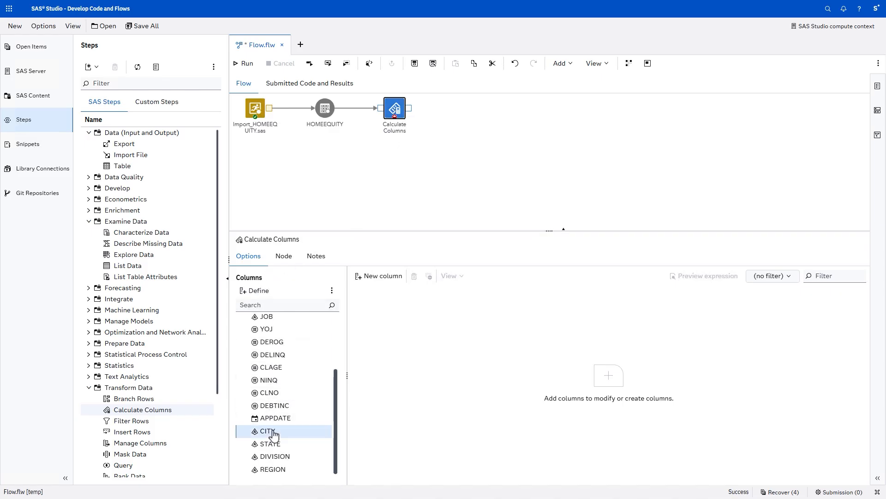
click(258, 290)
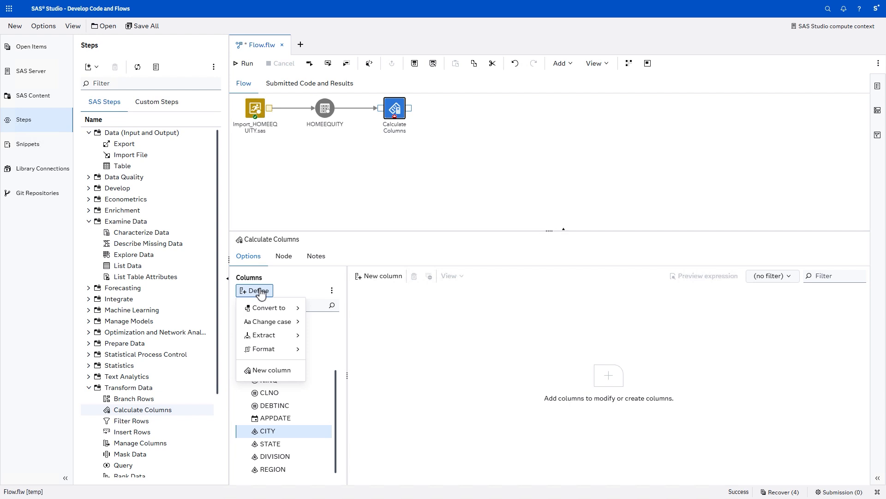
mouse_move(271, 322)
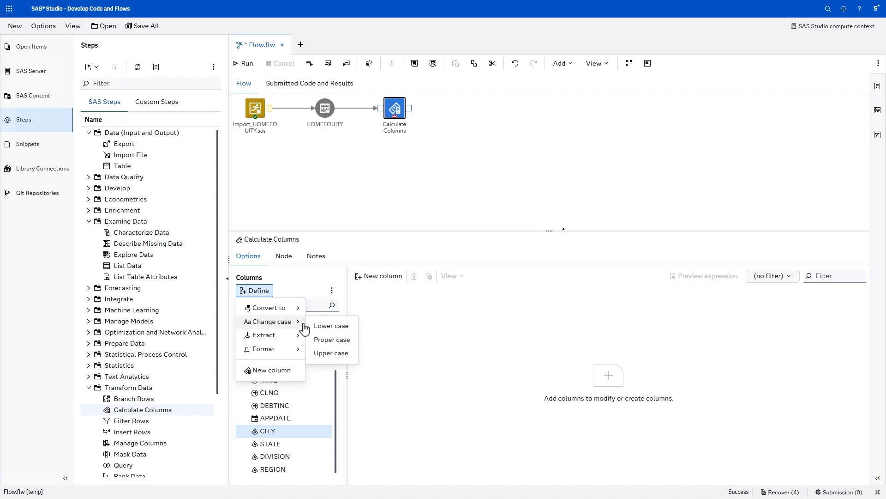
click(333, 341)
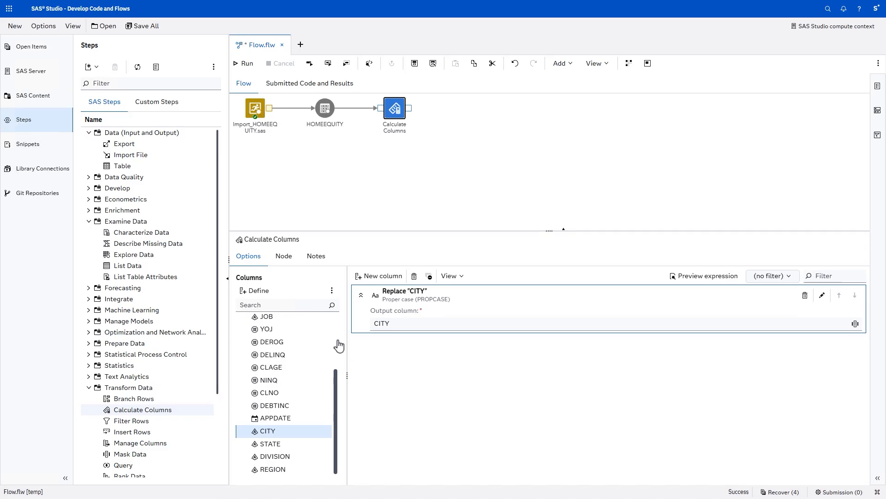
Define a new calculated column with an expression that divides MORTDUE by VALUE
click(257, 291)
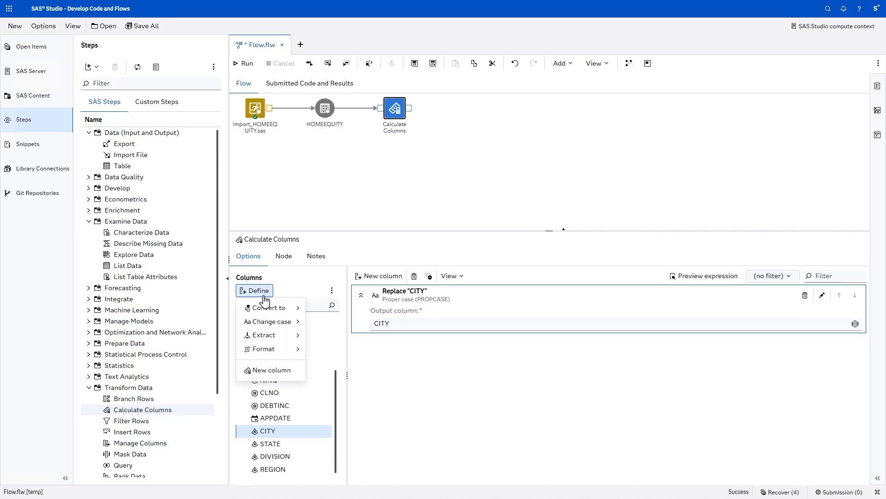
click(295, 376)
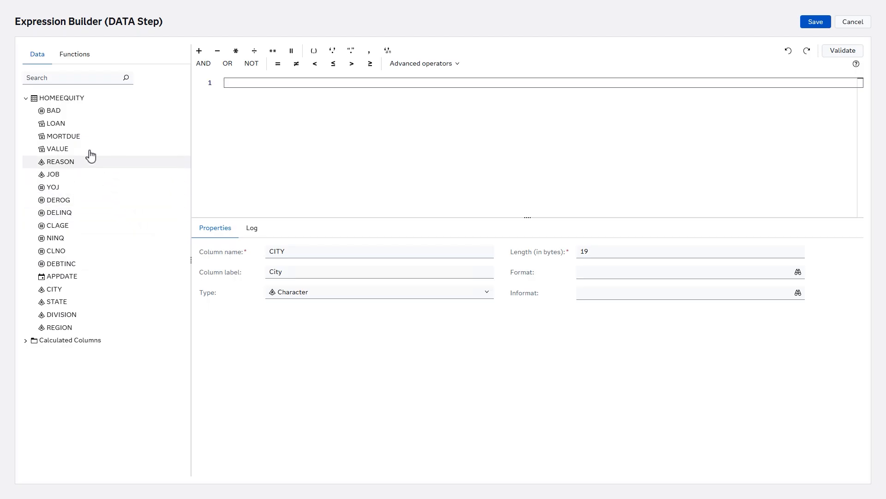
double_click(82, 137)
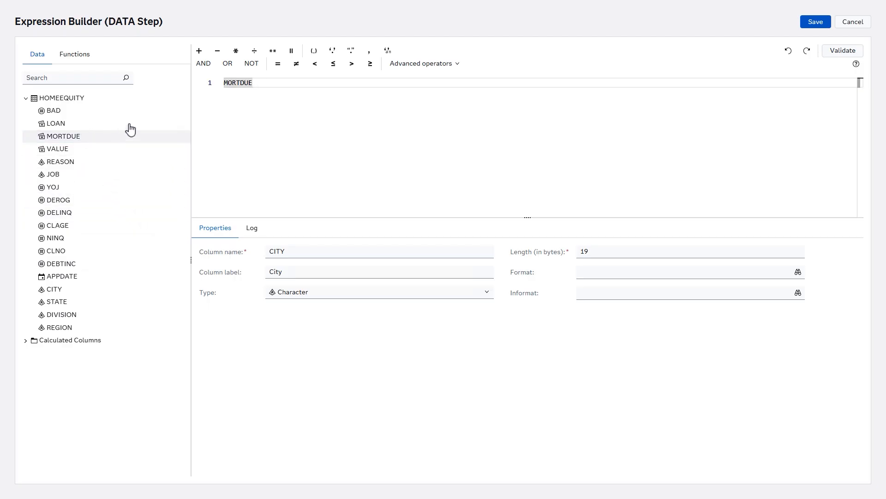
click(254, 50)
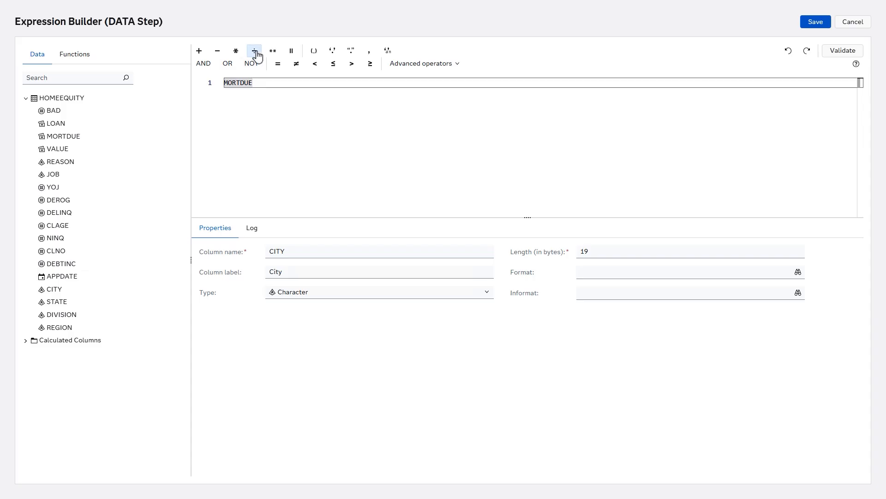
click(77, 154)
double_click(77, 155)
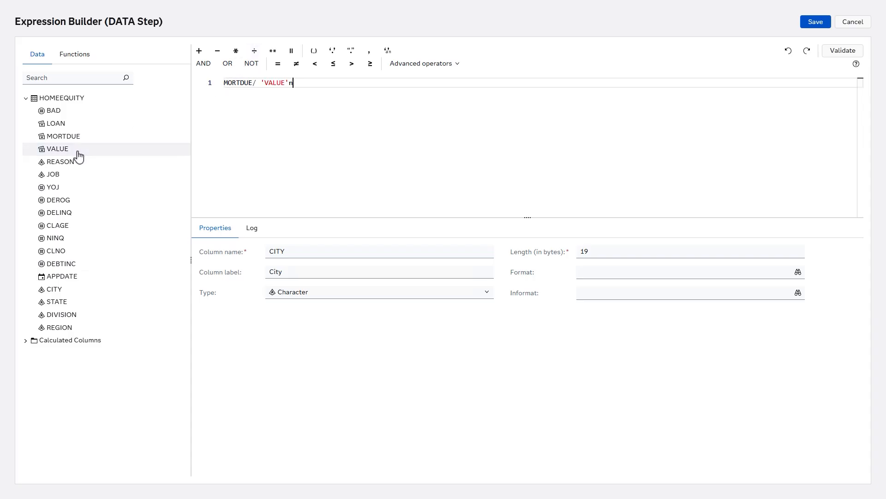
Name the new column LTV, label it Loan to Value Ratio, and set its type to Numeric
double_click(301, 252)
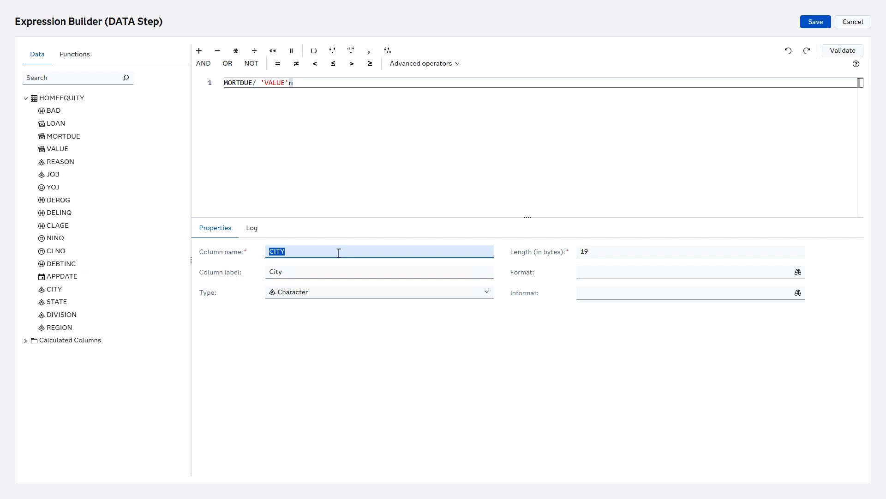
text(LTV)
key(Tab)
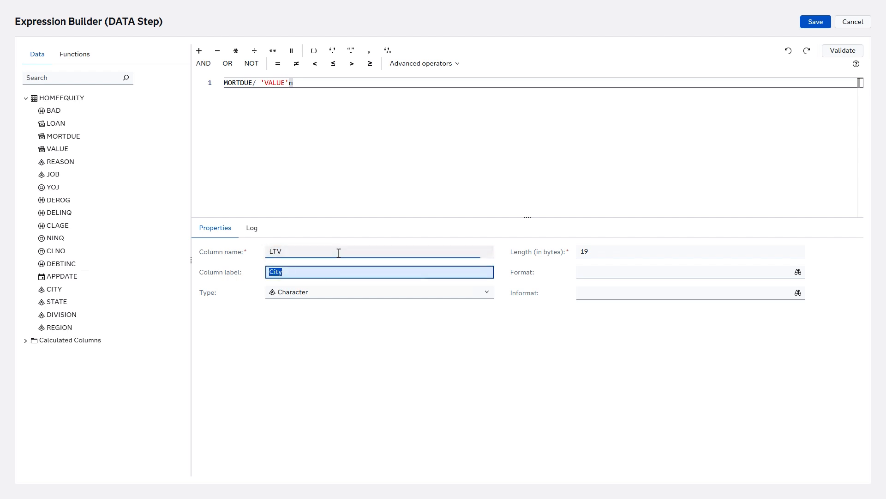
text(Loan to Value Ratio)
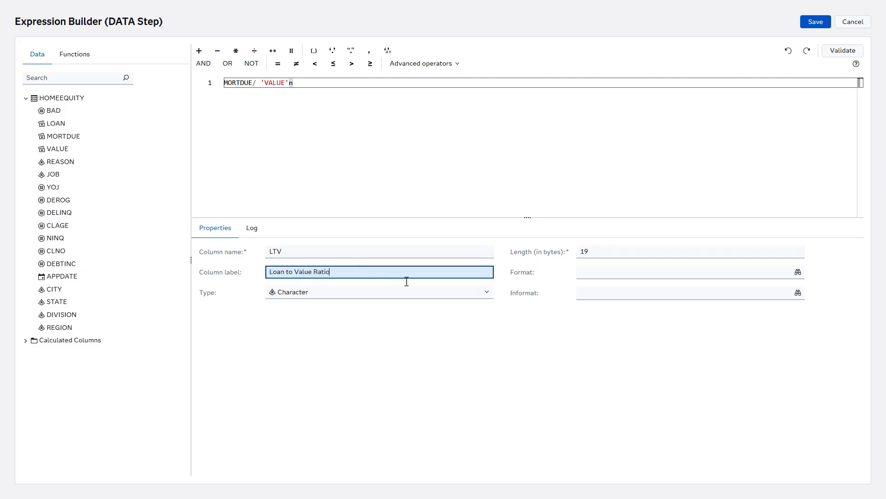
click(488, 296)
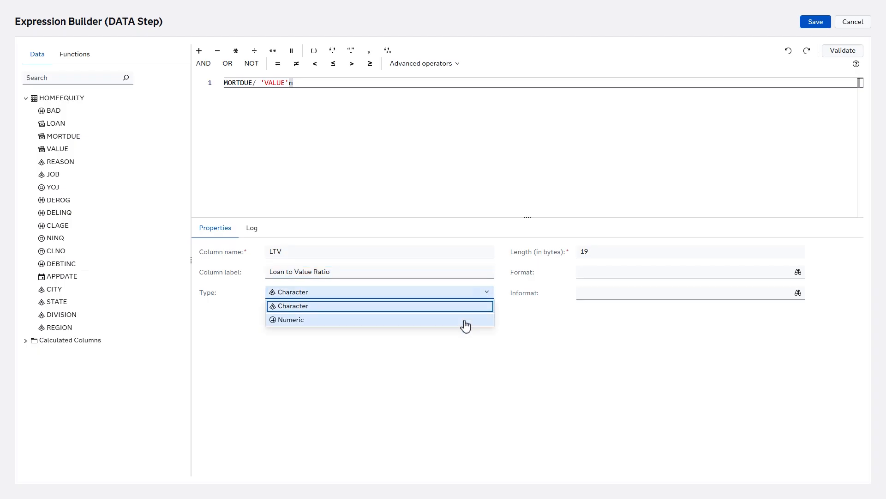
click(466, 320)
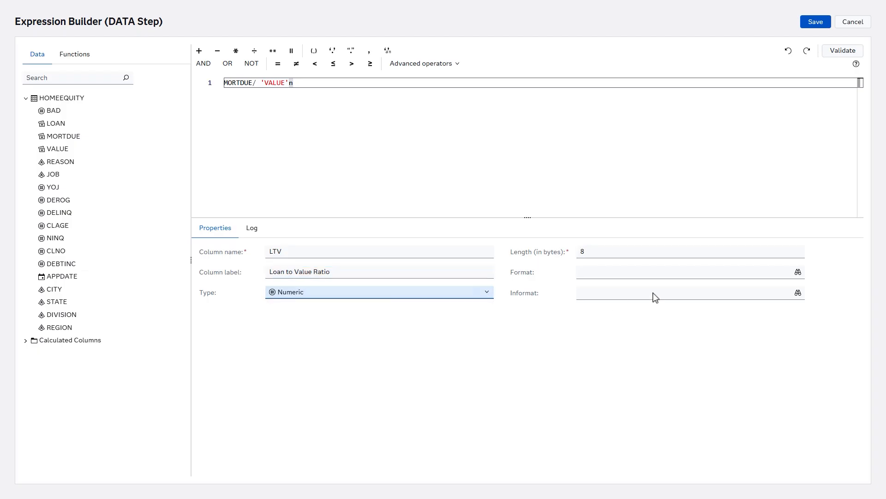
Assign the numeric PERCENT format with an overall width of 6 and 0 decimal places to LTV, and save the calculated column
click(799, 276)
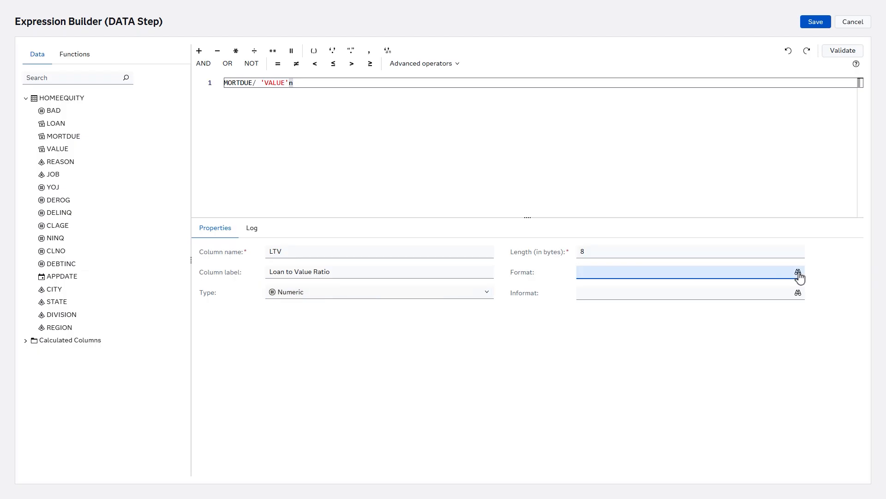
click(799, 274)
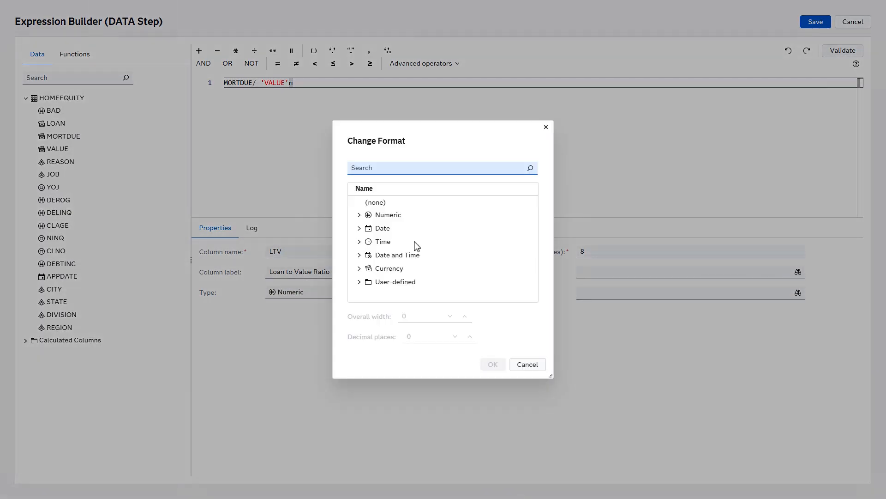
click(359, 214)
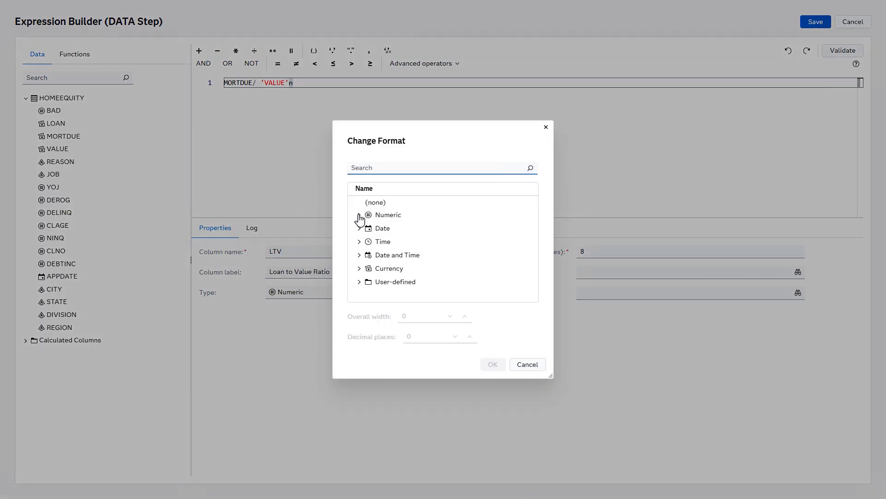
click(387, 167)
text(per)
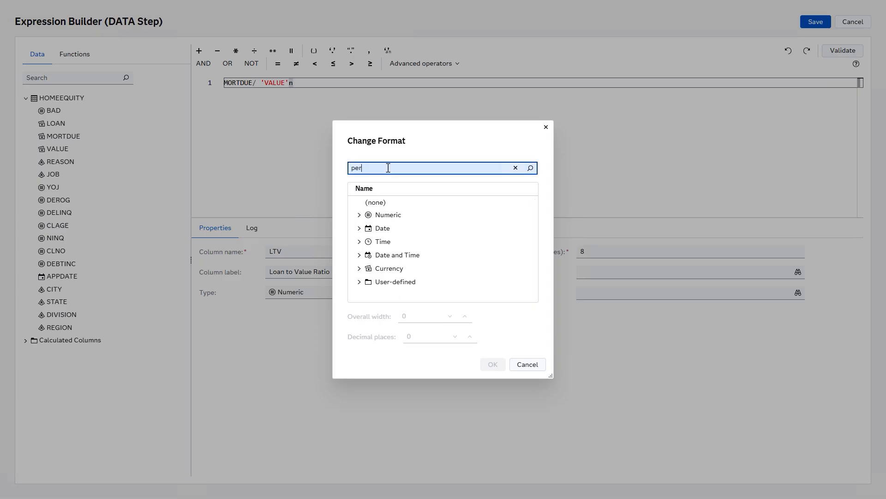
click(359, 215)
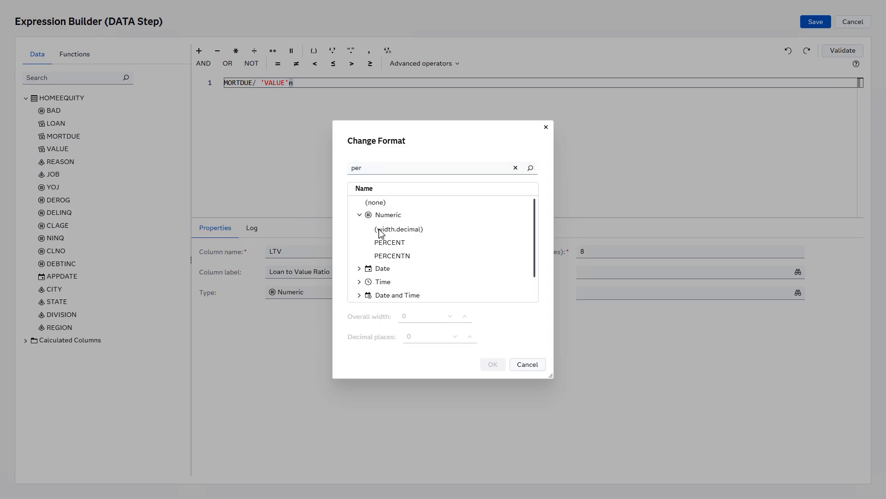
click(400, 246)
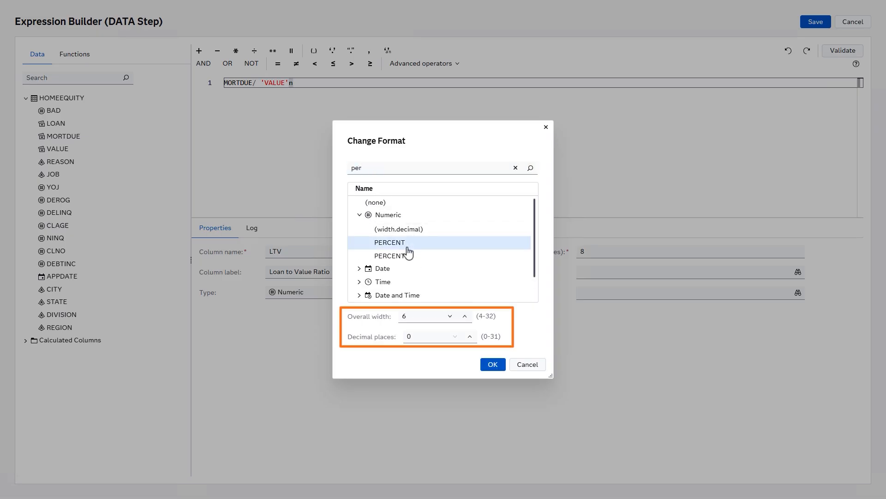
click(492, 365)
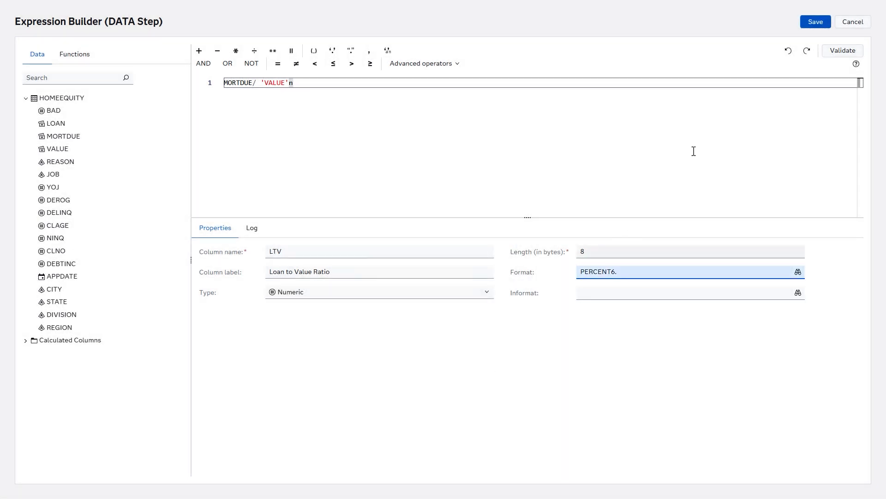
click(815, 23)
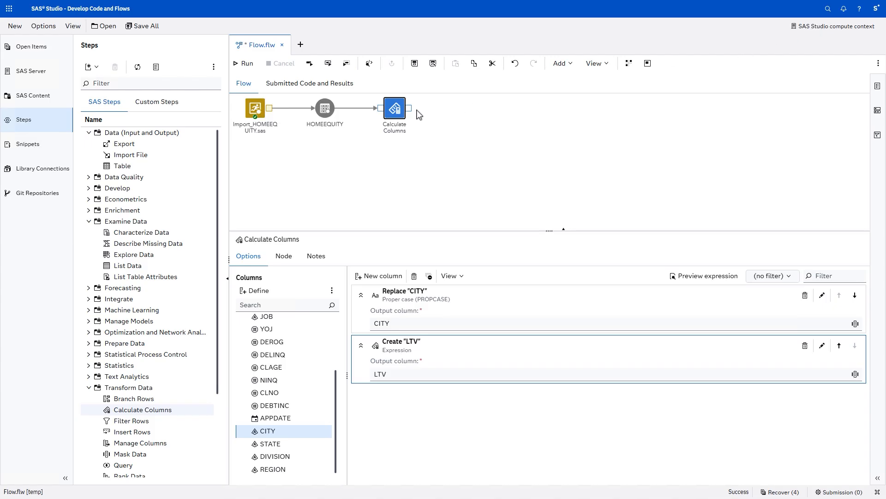
Run the Calculate Columns node and preview its output table, checking the LTV and CITY columns
right_click(392, 113)
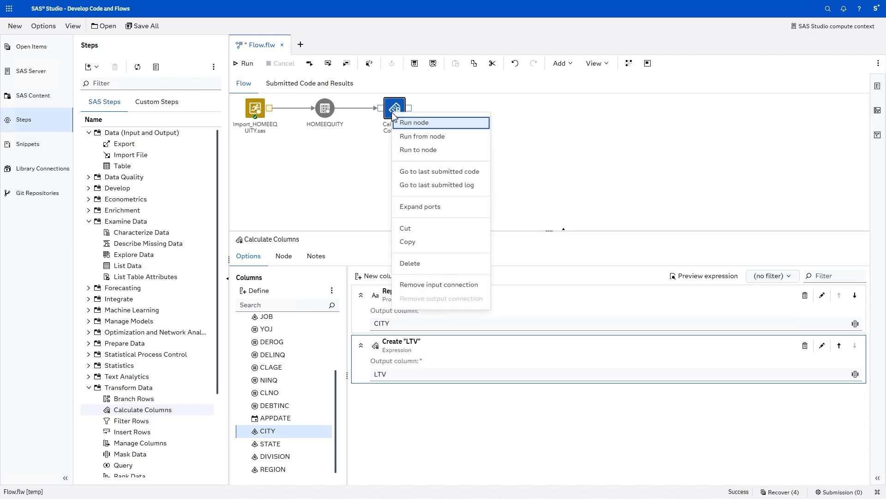
click(429, 123)
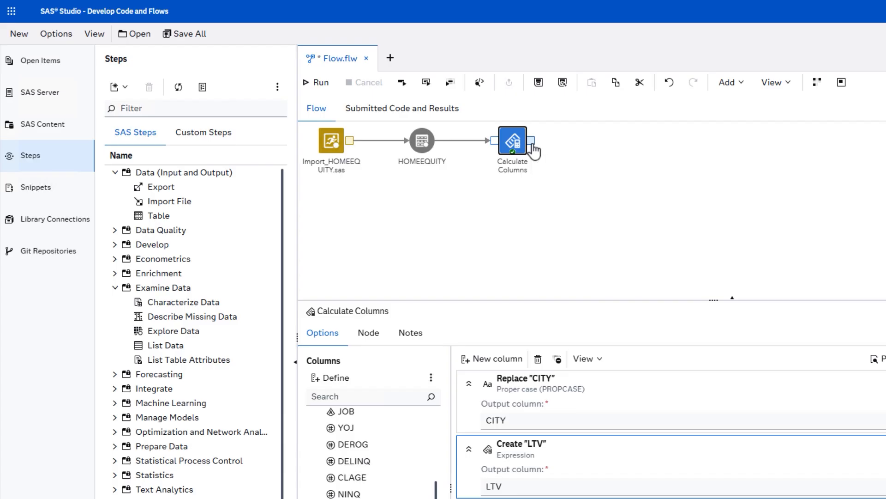
click(531, 141)
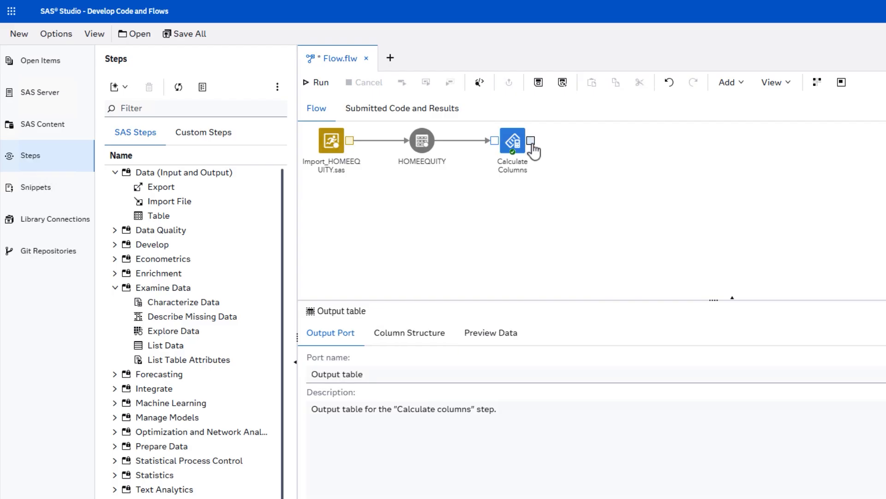
click(498, 335)
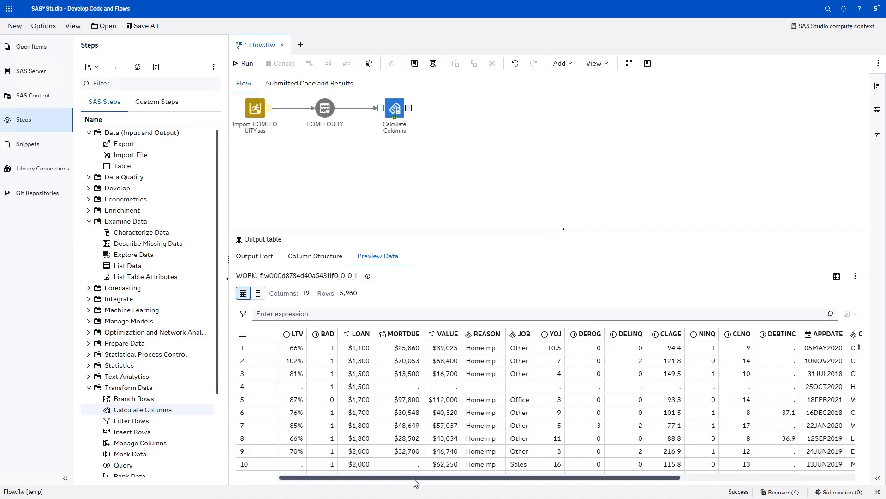
drag(415, 478, 606, 483)
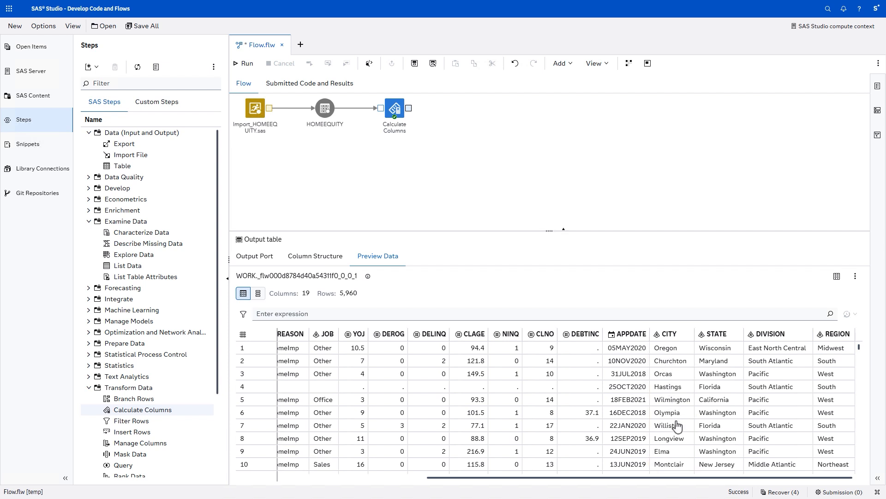
click(474, 154)
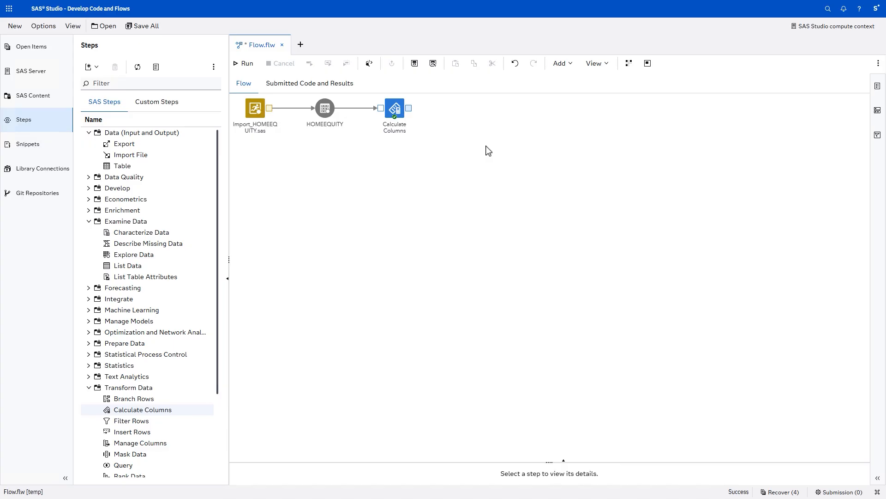
Add a Query step connected to the output port of the Calculate Columns node
right_click(410, 111)
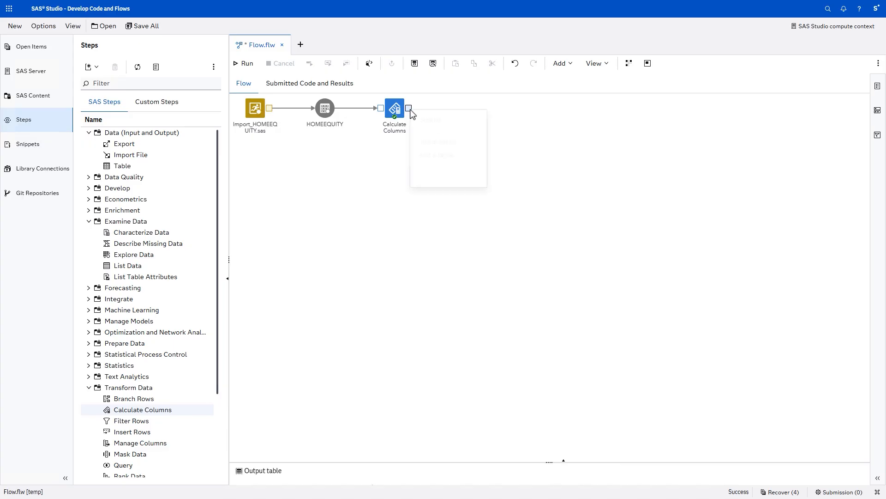
click(460, 142)
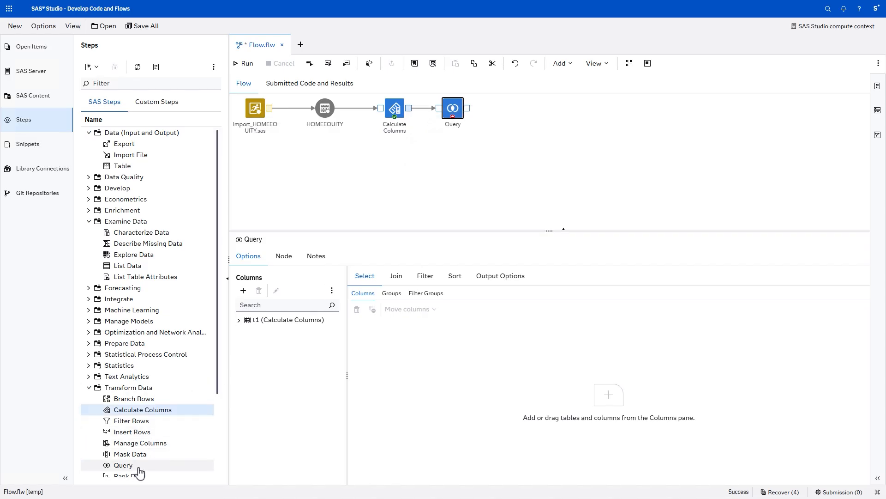
click(139, 468)
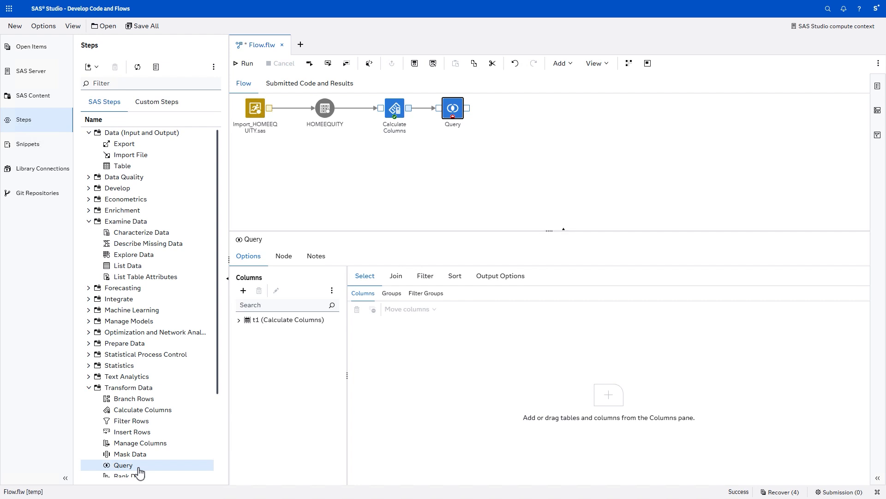
Find the SASHELP table US_DATA, add it as the Query's second input, arrange the flow, and place the table below Calculate Columns
click(44, 172)
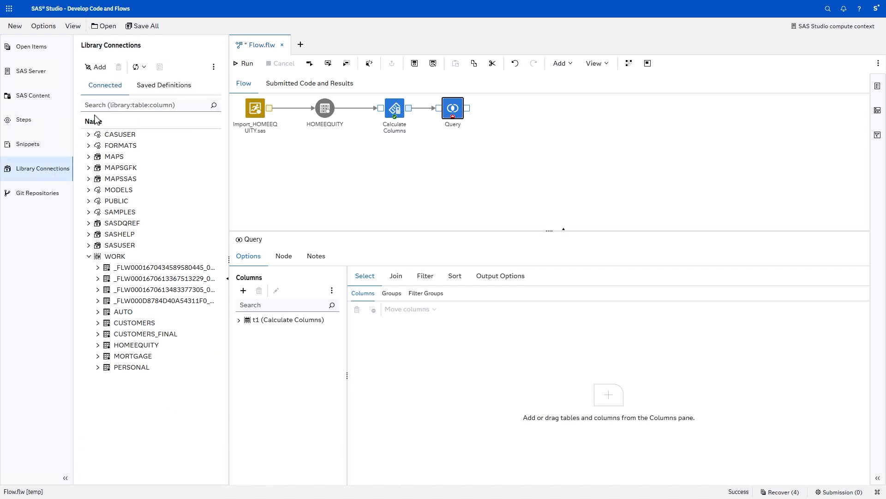
click(105, 103)
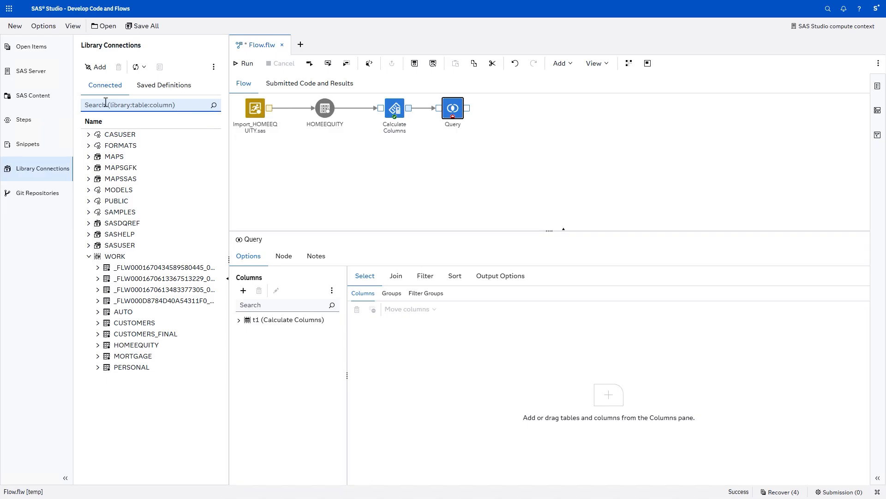
text(sashelp:us)
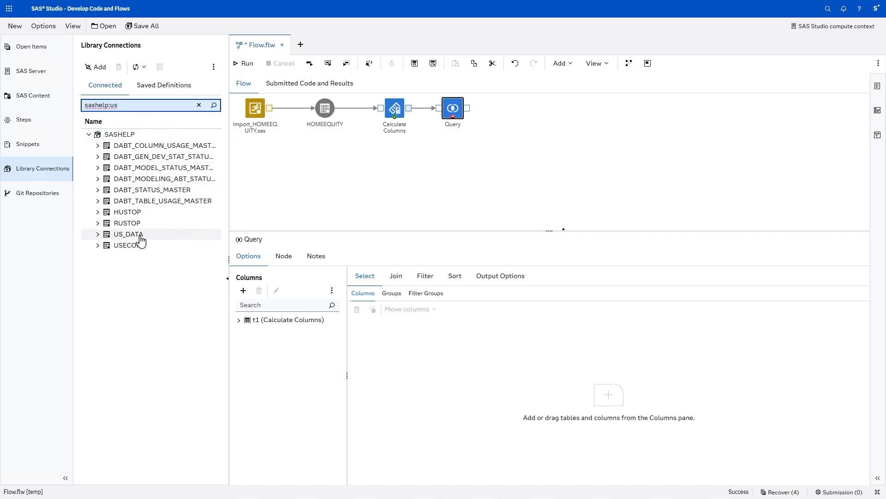
mouse_move(140, 241)
mouse_down()
mouse_move(254, 206)
mouse_move(360, 190)
mouse_move(443, 118)
mouse_up()
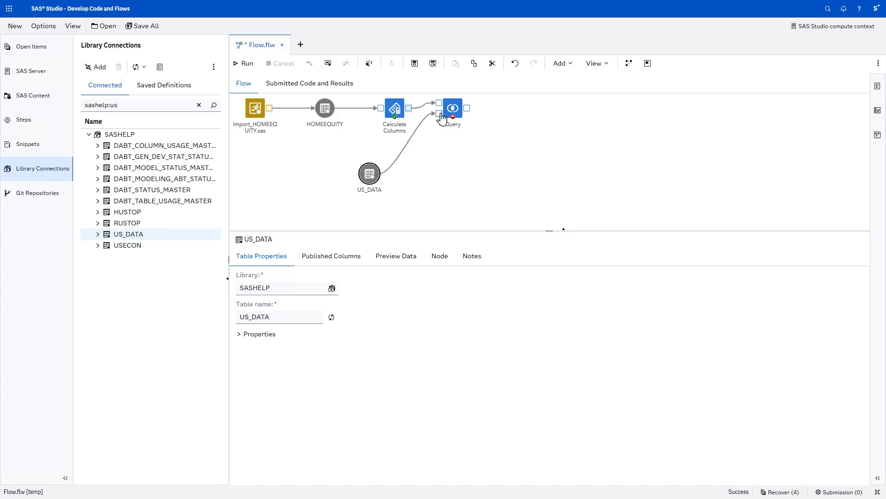
click(631, 67)
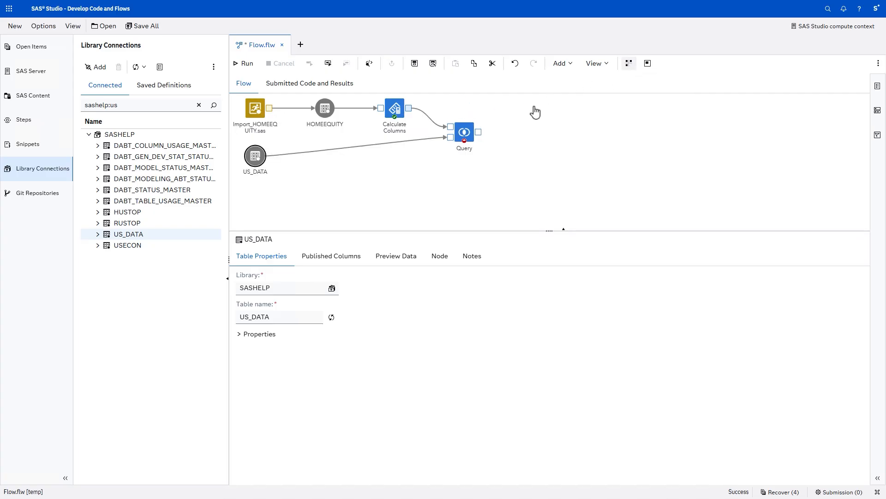
drag(266, 159, 400, 171)
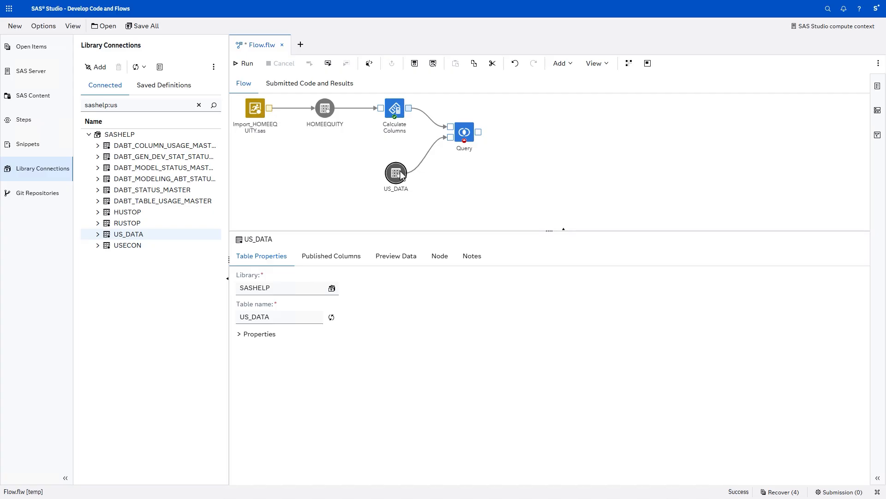
Add all columns from the Calculate Columns table (t1) to the Query's selected columns
click(467, 135)
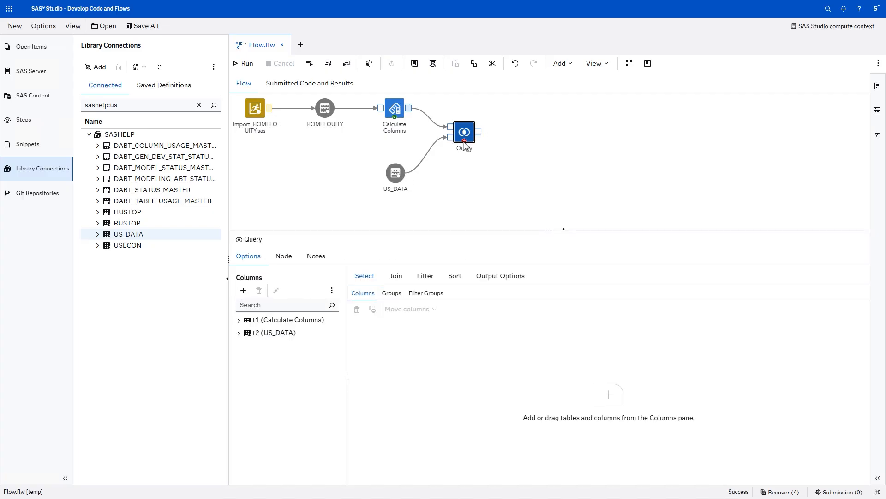
right_click(279, 323)
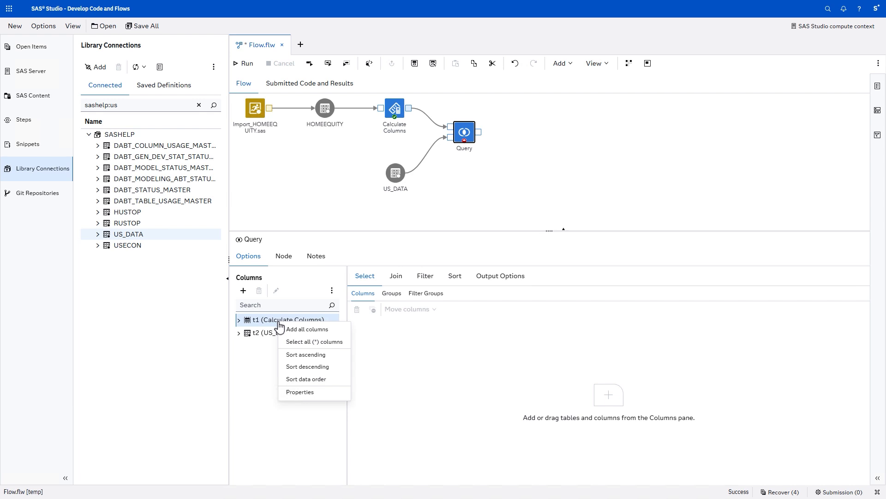
click(330, 329)
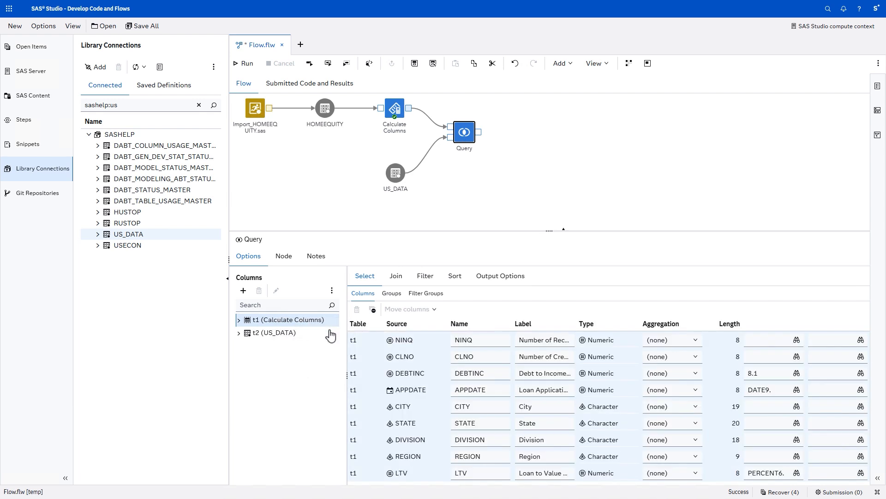
Add the POPULATION_2020 column from the US_DATA table (t2) to the Query's selected columns
click(239, 334)
scroll(286, 406, down, 10)
scroll(295, 415, down, 10)
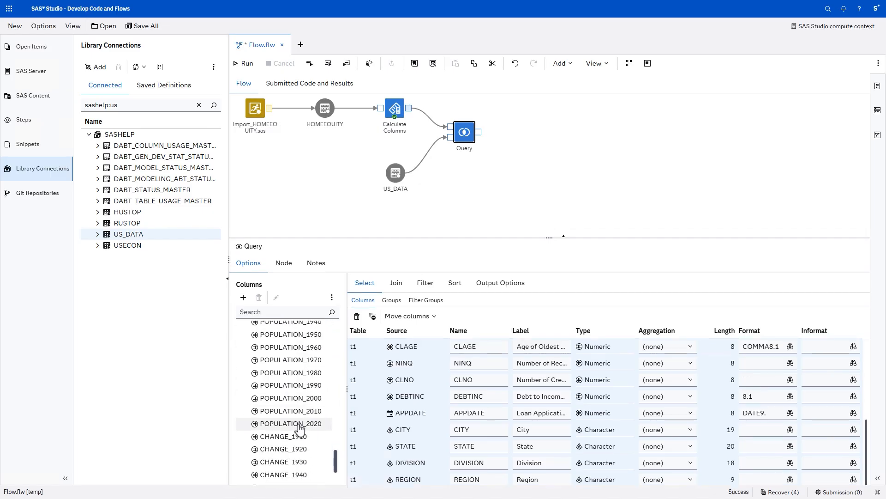
double_click(300, 424)
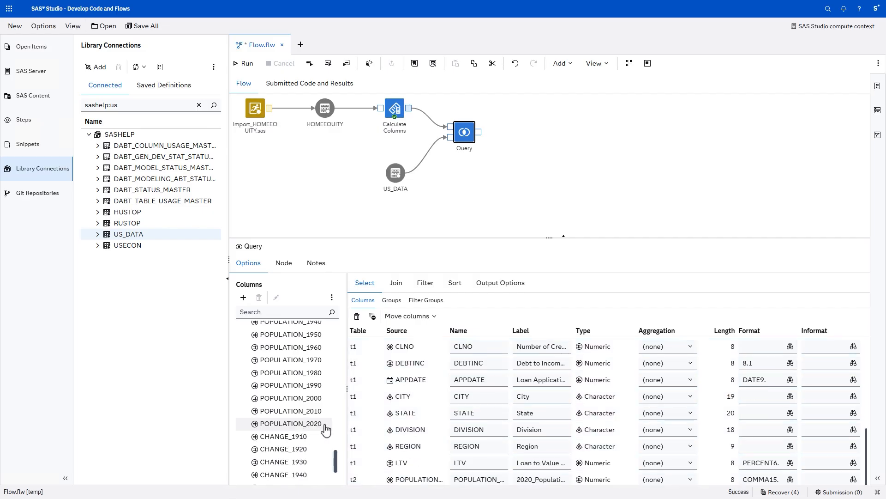
Change the label of the selected POPULATION_2020 column to 2020 Population
double_click(534, 479)
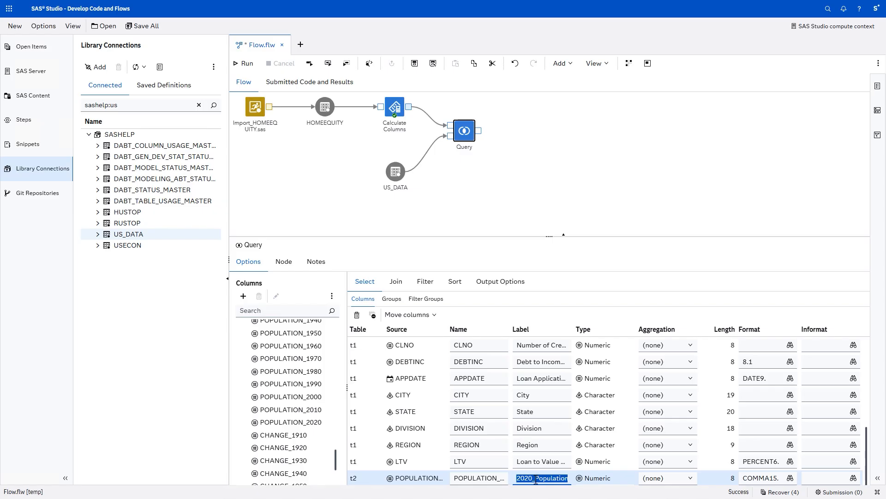
click(536, 479)
key(BackSpace)
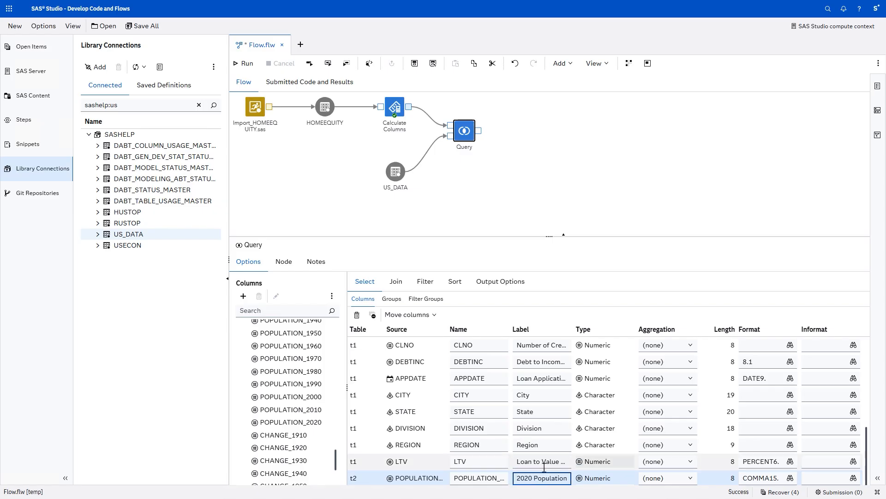
Set the t1 column in the Query's join condition to STATE
click(396, 283)
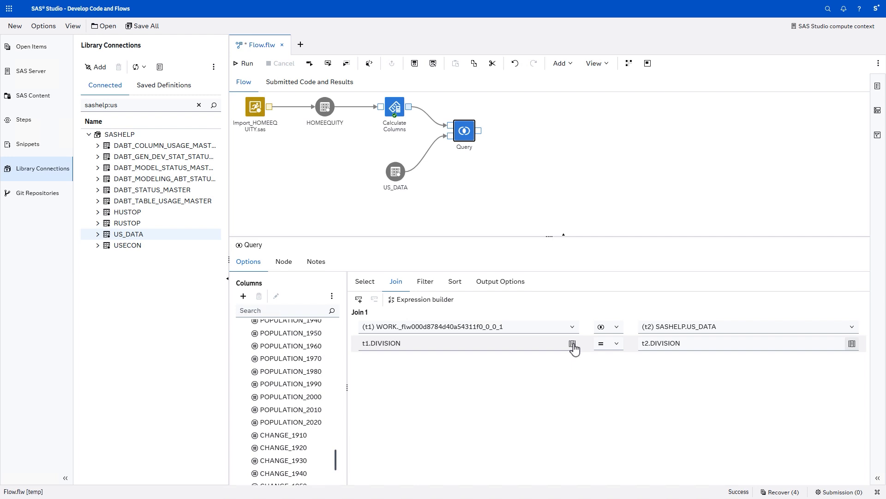
click(573, 344)
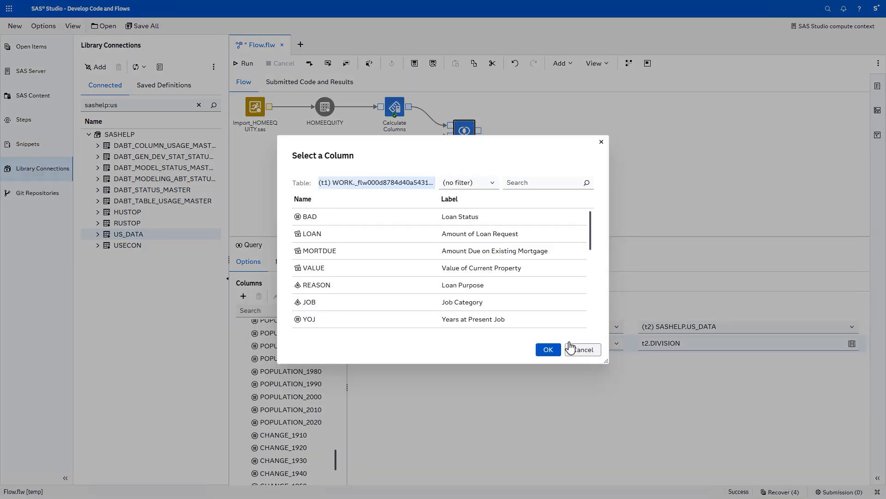
scroll(362, 306, down, 5)
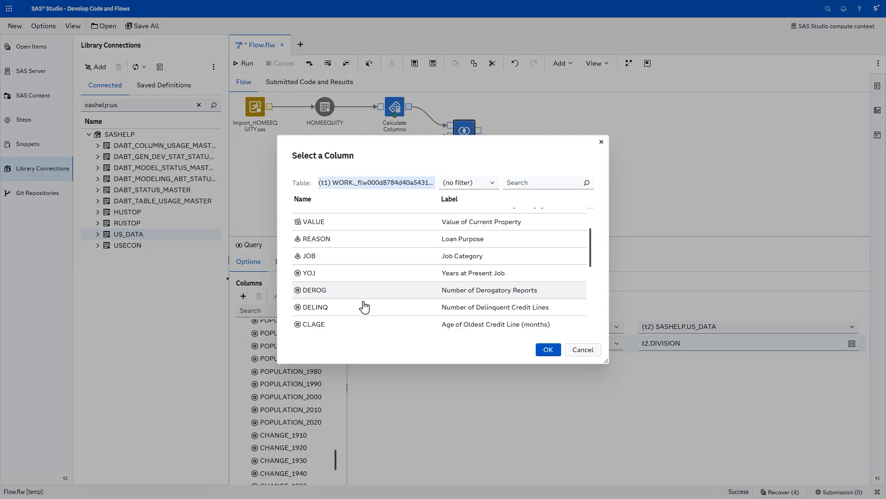
click(330, 273)
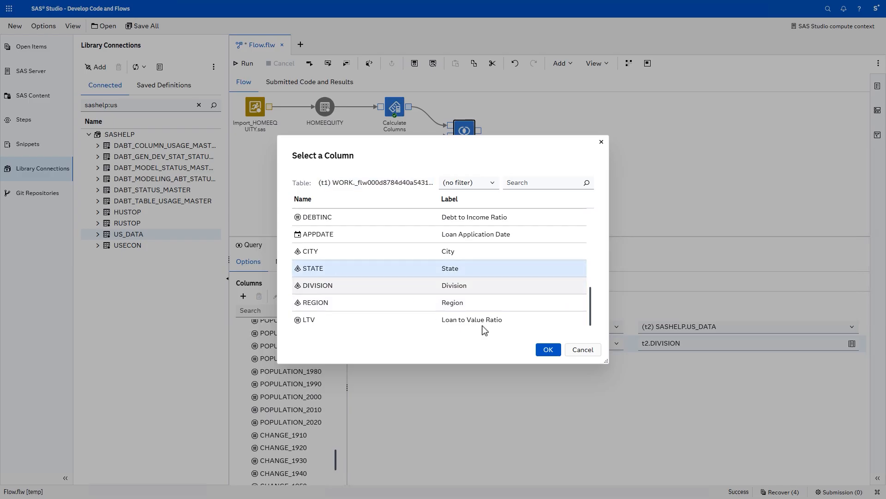
click(547, 351)
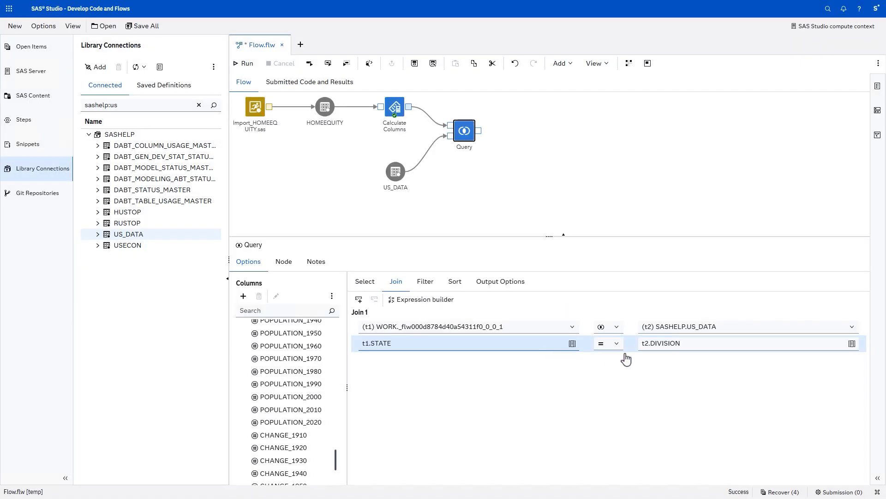
Set the t2 column in the Query's join condition to STATENAME and make the join a Left join
click(851, 347)
click(392, 222)
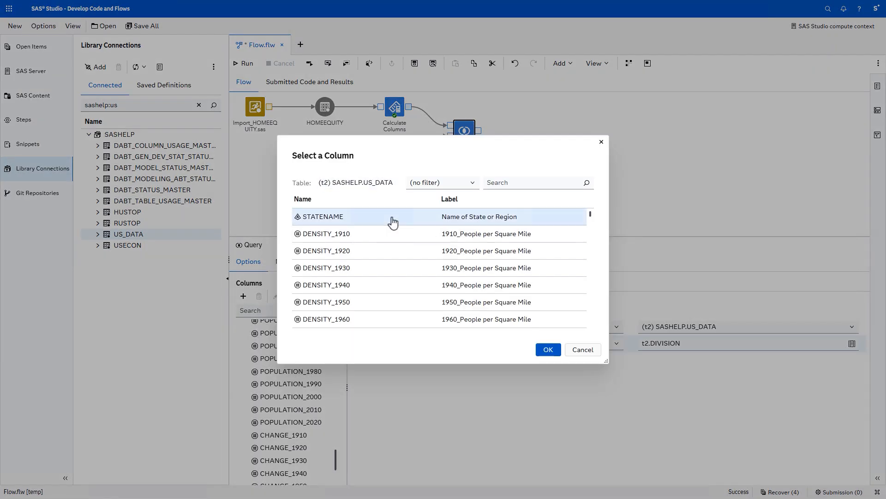
click(548, 351)
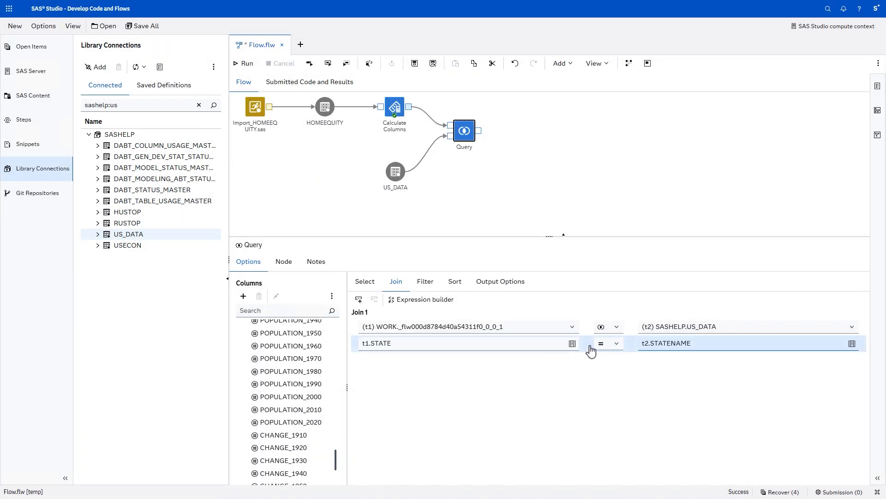
click(614, 327)
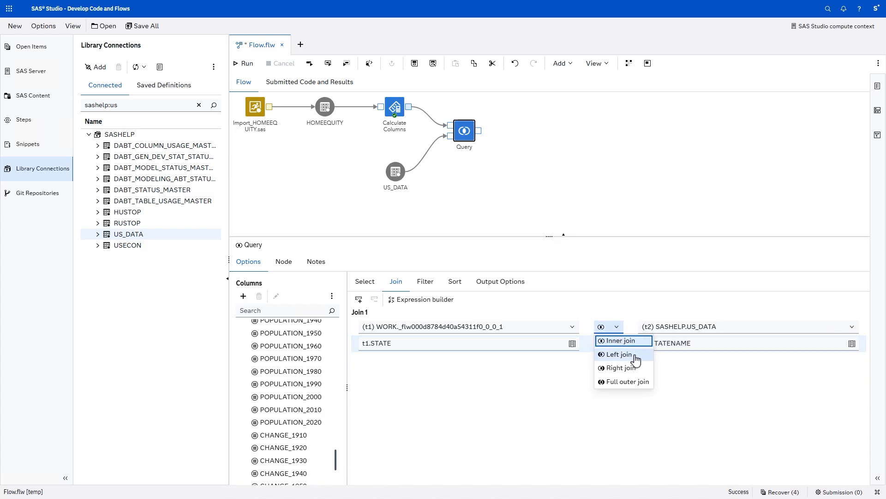
click(636, 357)
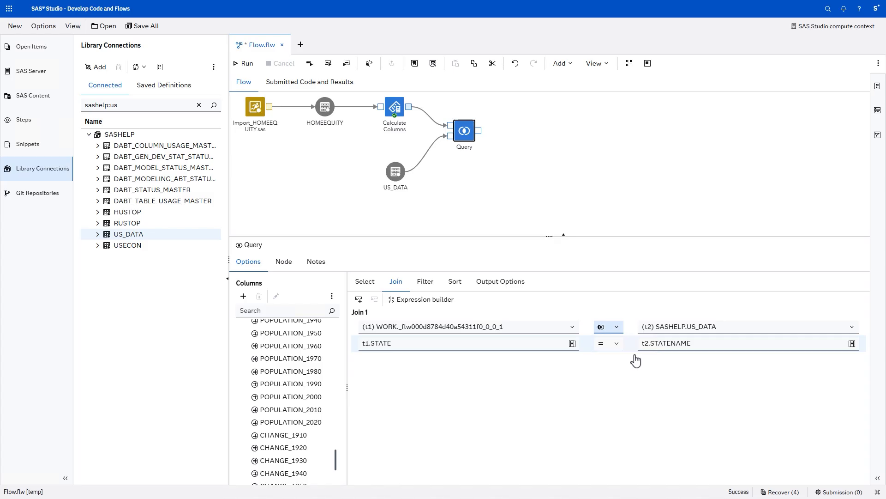
Rename the Query node as Join Pop Data
click(284, 261)
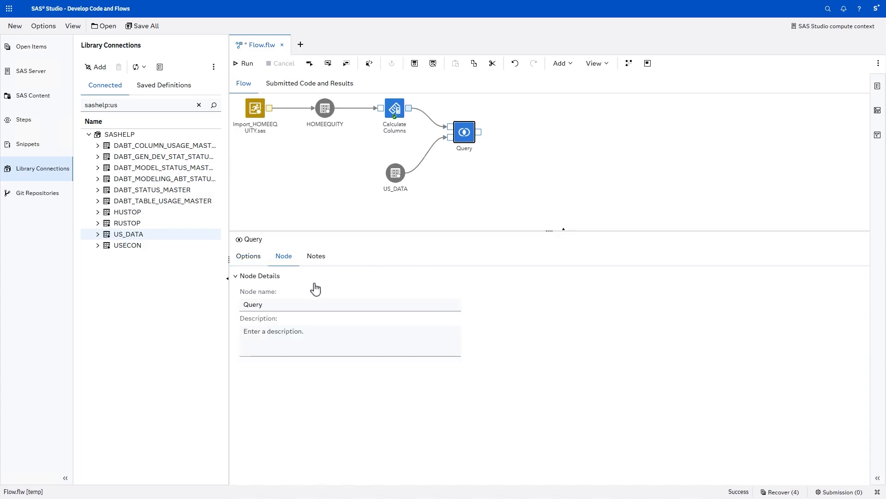
double_click(322, 306)
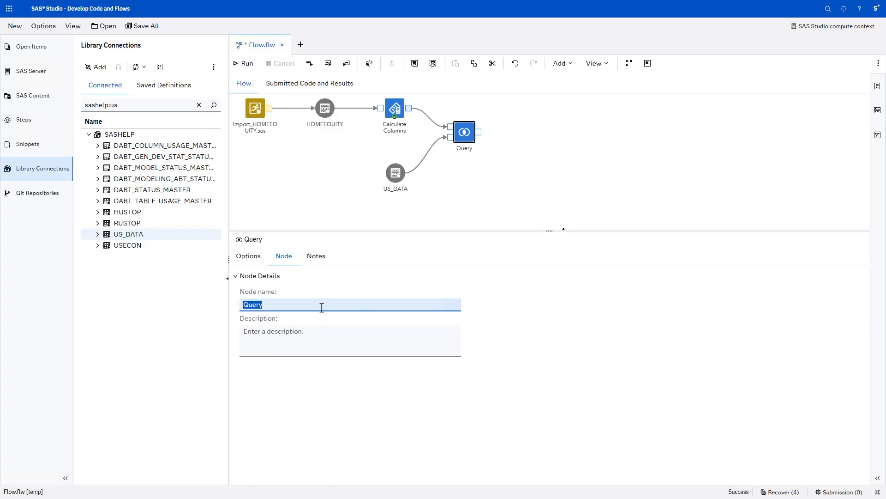
text(Join Pop Data)
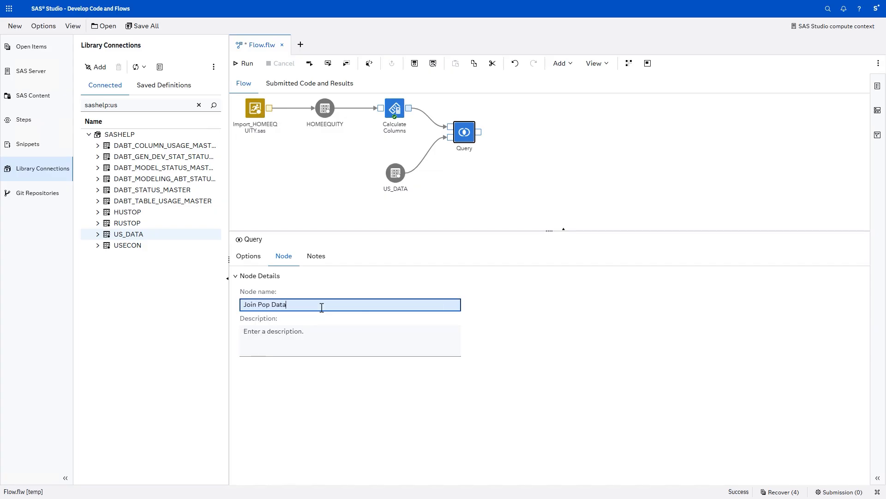
key(Return)
Add an output table named HOMEEQUITY_FINAL in the WORK library to the Join Pop Data node and run that node
right_click(478, 133)
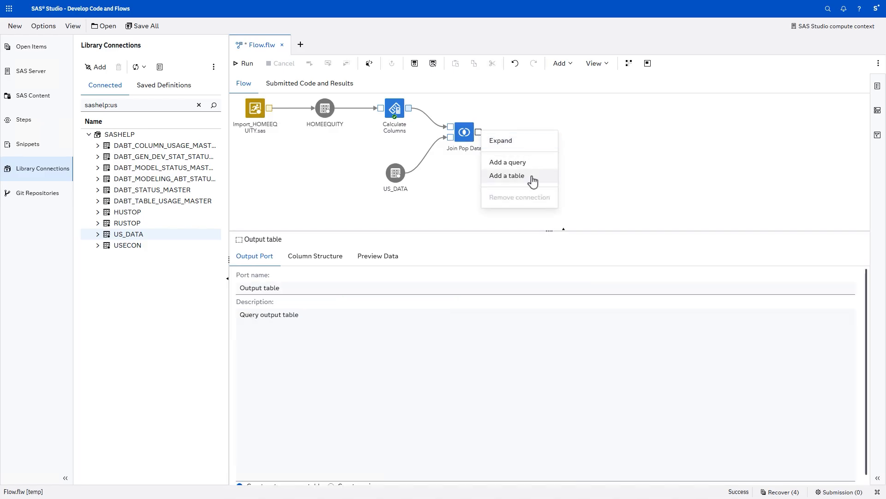
click(532, 180)
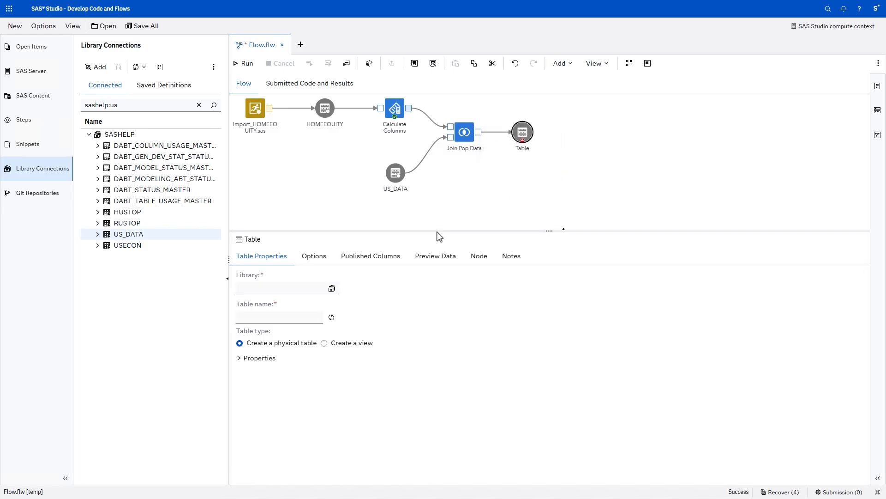
click(332, 288)
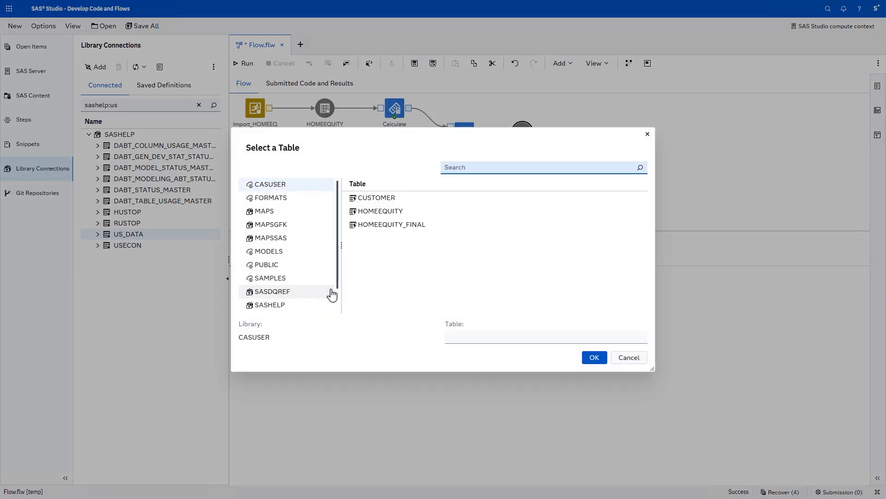
scroll(332, 294, down, 2)
click(284, 307)
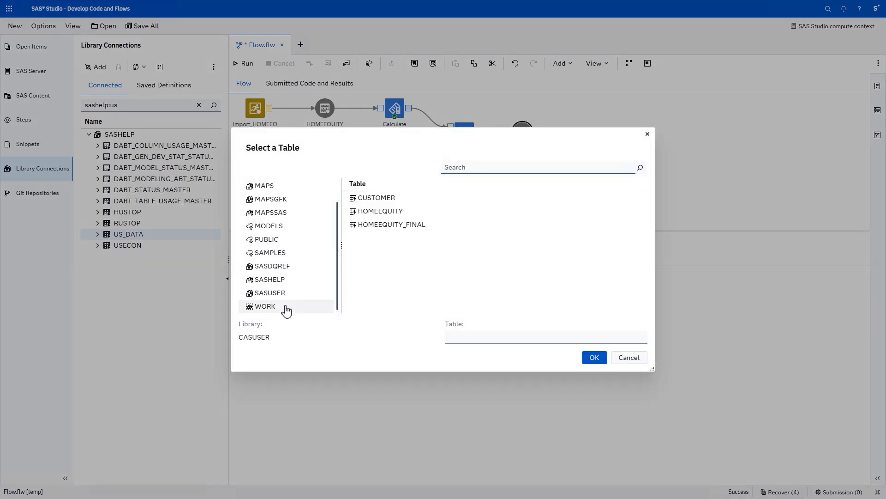
click(374, 296)
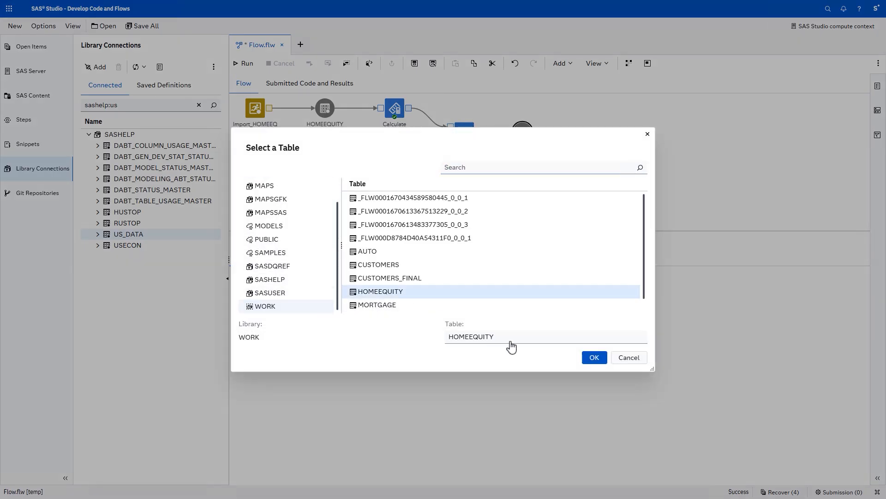
click(524, 338)
text(_FI)
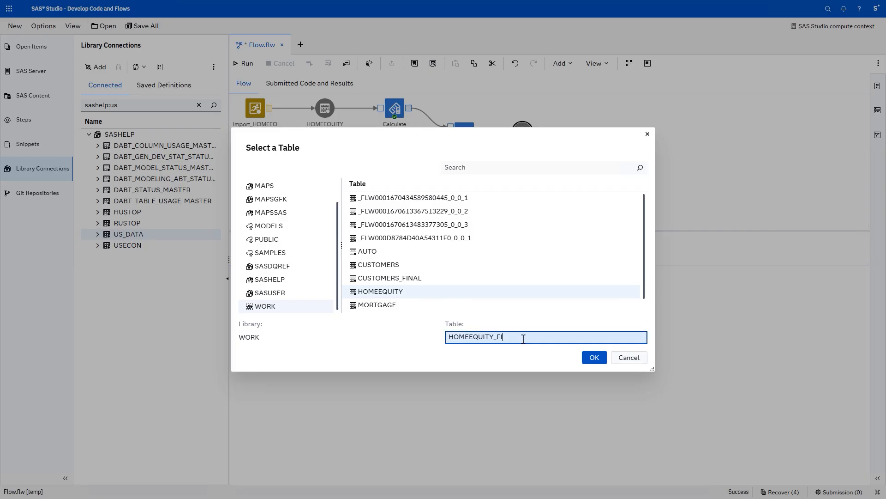
text(NAL)
click(594, 357)
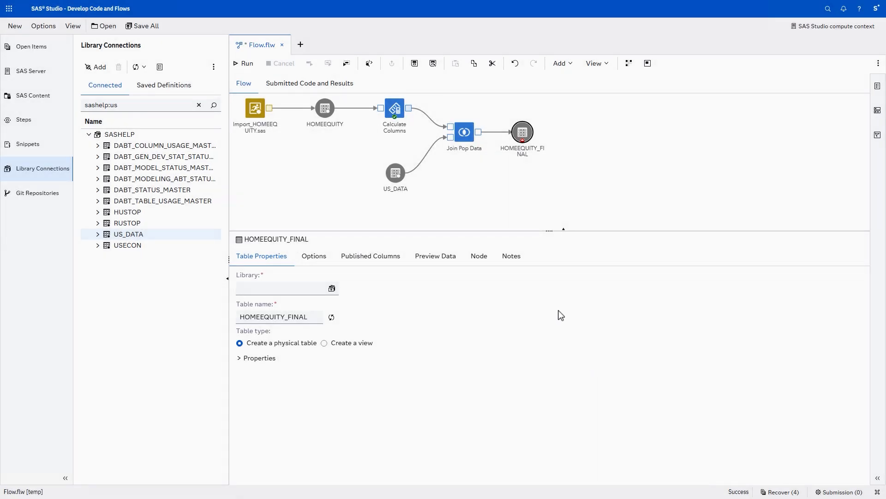
right_click(466, 135)
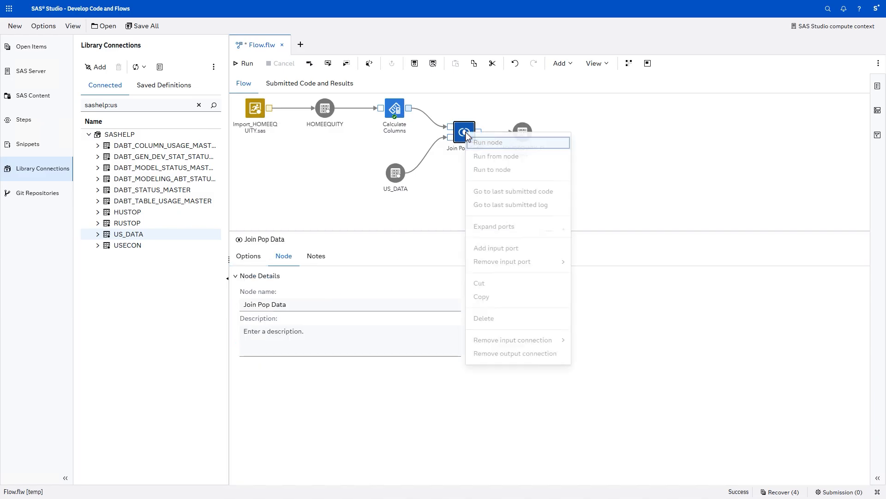
click(520, 146)
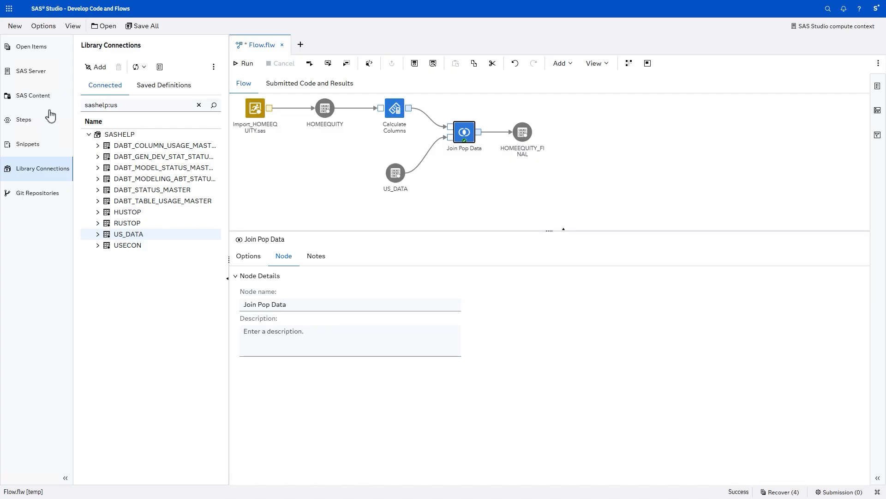
Add the custom step Print Sample Final to the flow with the HOMEEQUITY_FINAL table as its input
click(24, 120)
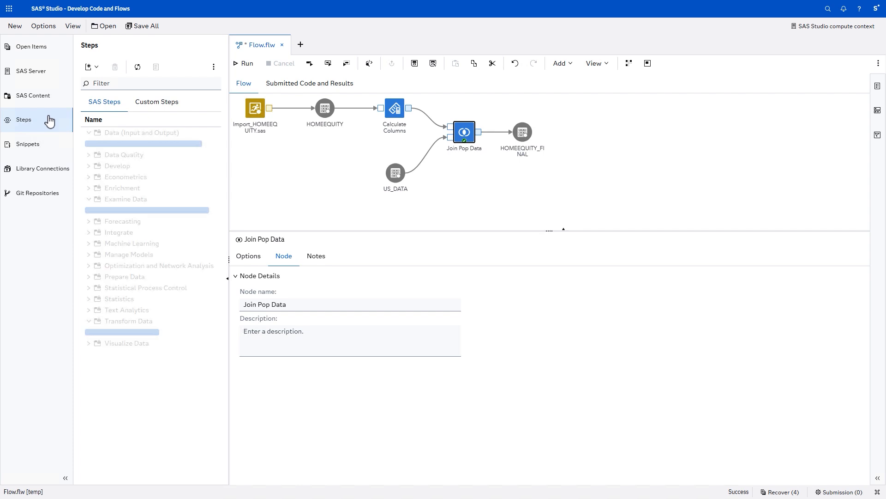
click(161, 105)
drag(144, 136, 569, 134)
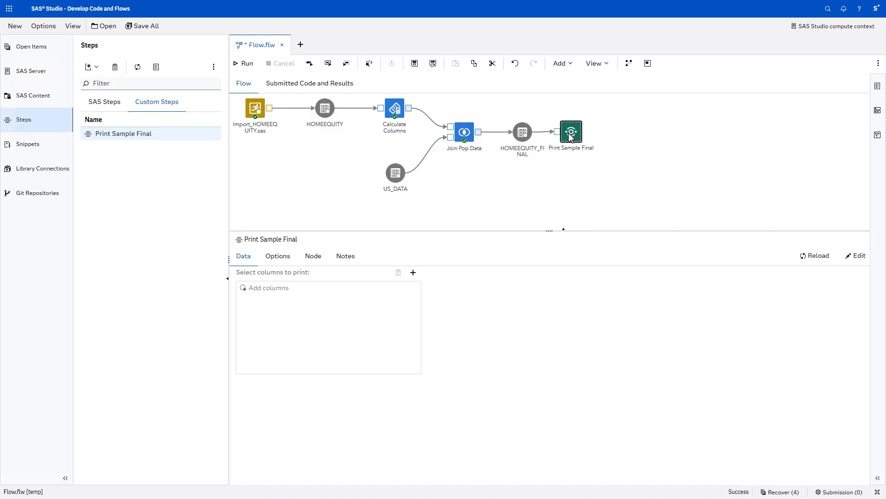
drag(571, 136, 571, 134)
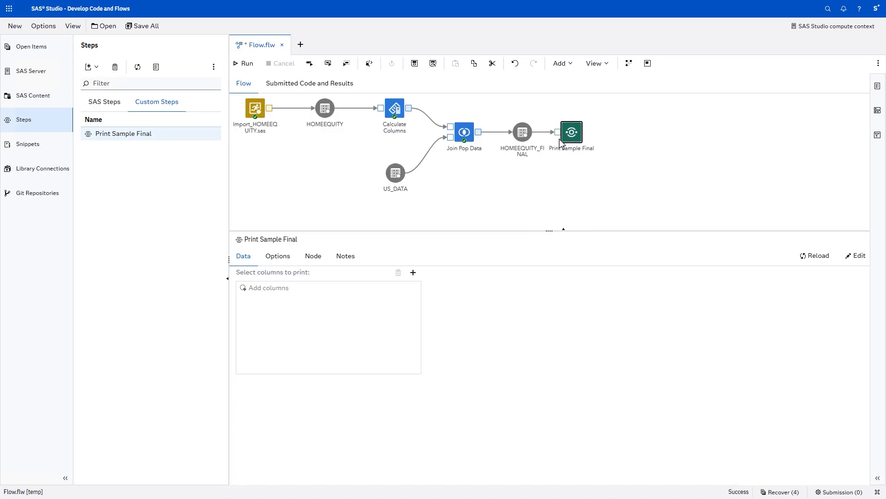
Select BAD, LOAN, MORTDUE, VALUE, CITY and LTV as the columns to print in Print Sample Final
click(414, 274)
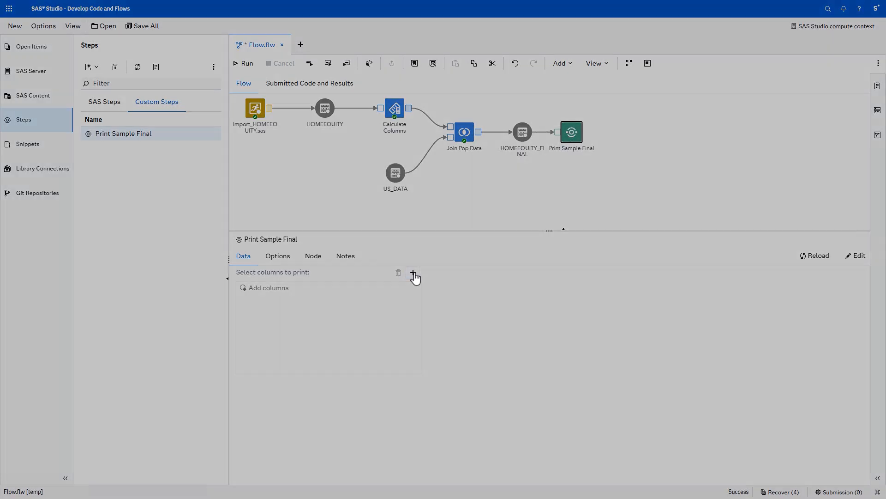
click(304, 217)
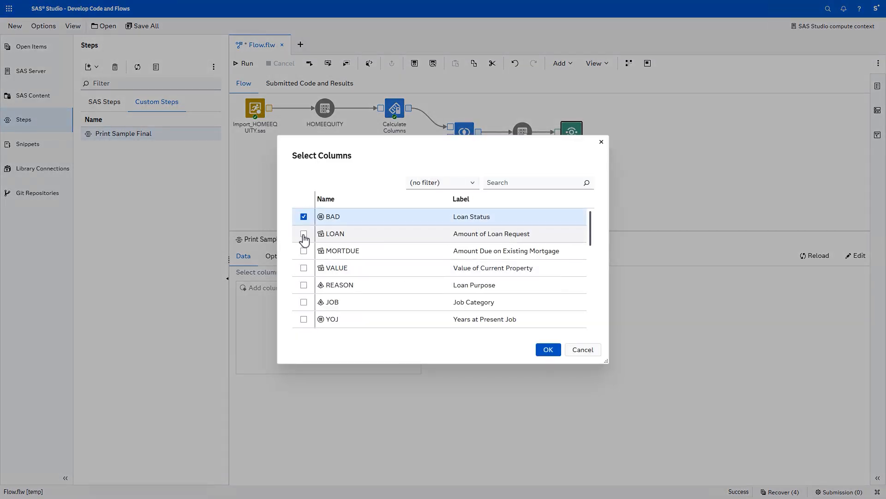
click(304, 234)
click(303, 251)
click(304, 268)
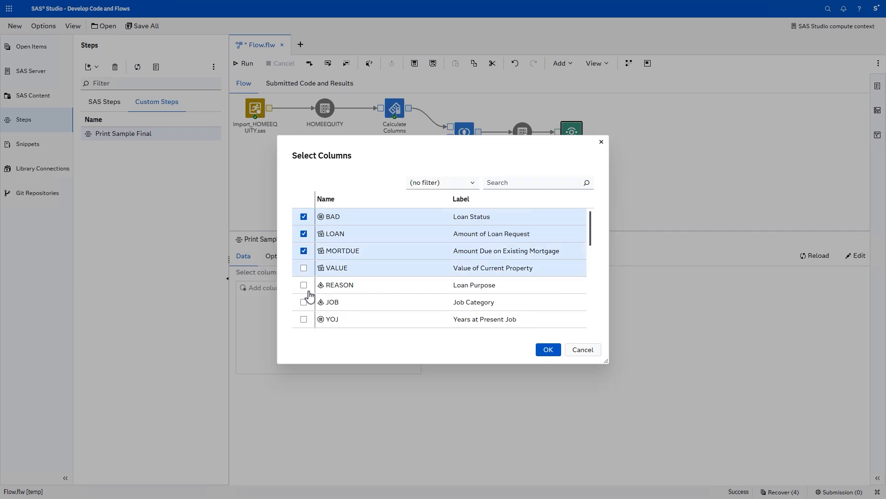
scroll(322, 301, down, 3)
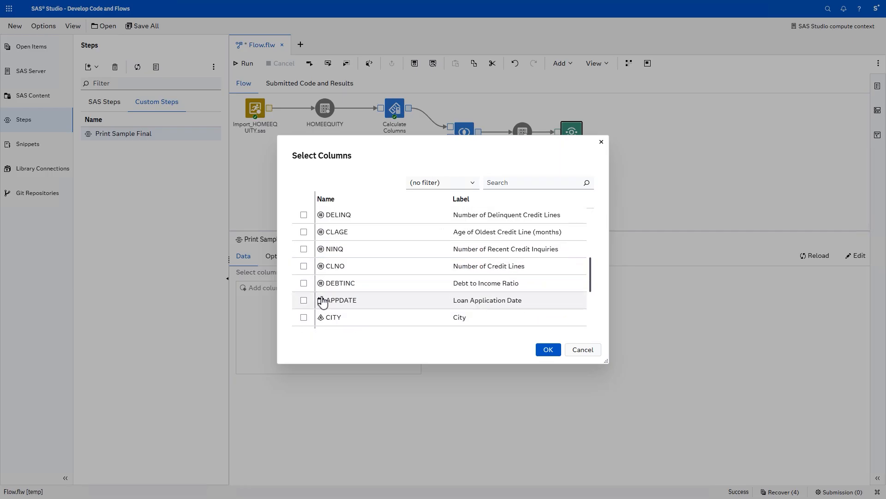
click(303, 317)
scroll(304, 316, down, 2)
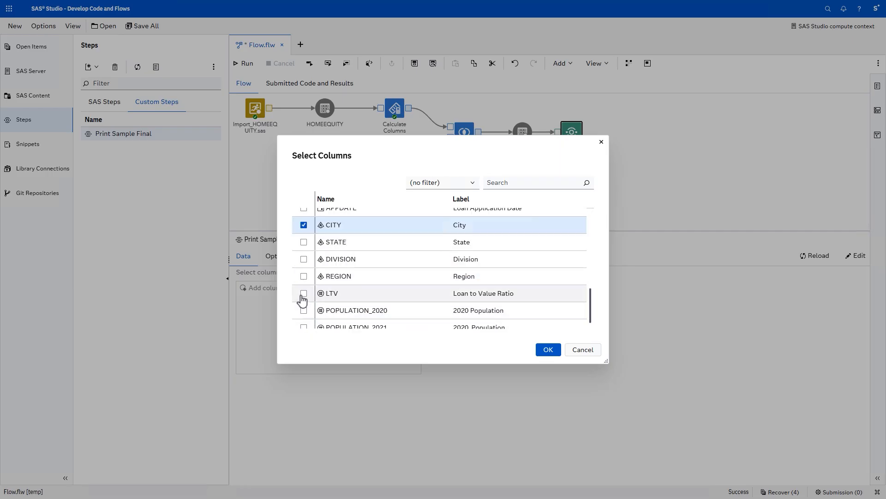
click(304, 293)
click(547, 350)
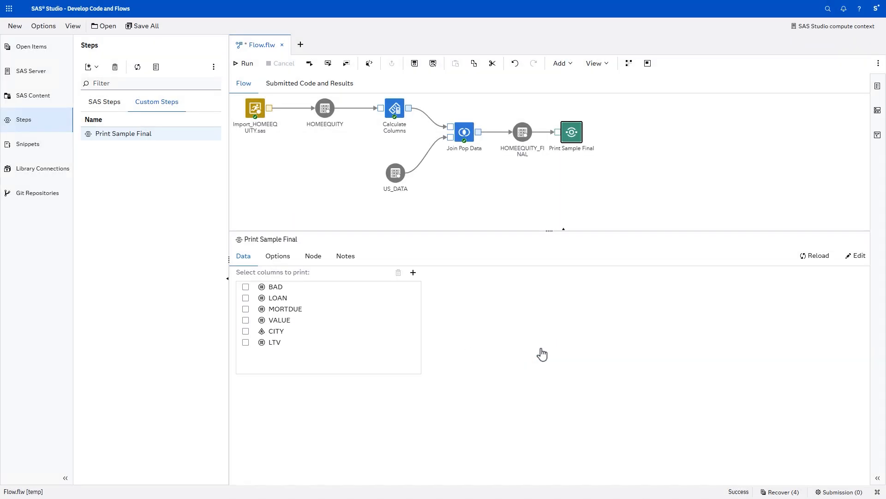
Set the Print Sample Final selection method to Random sample and run the whole flow
click(285, 262)
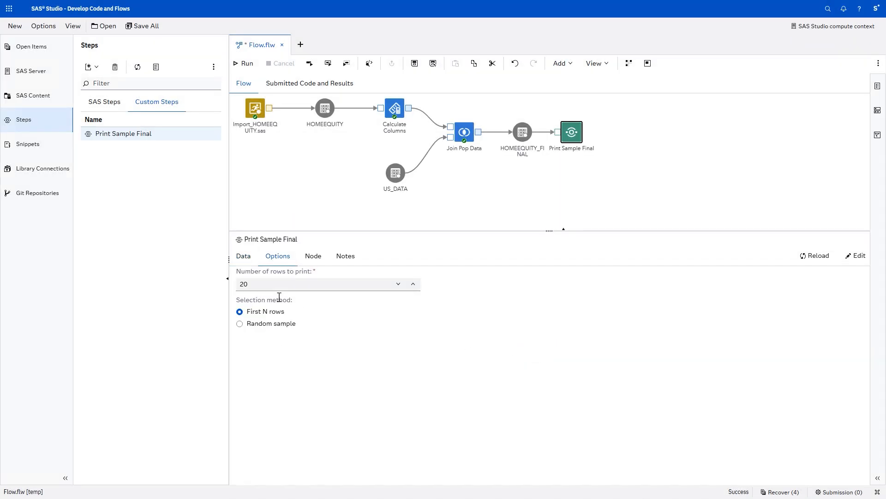
click(239, 324)
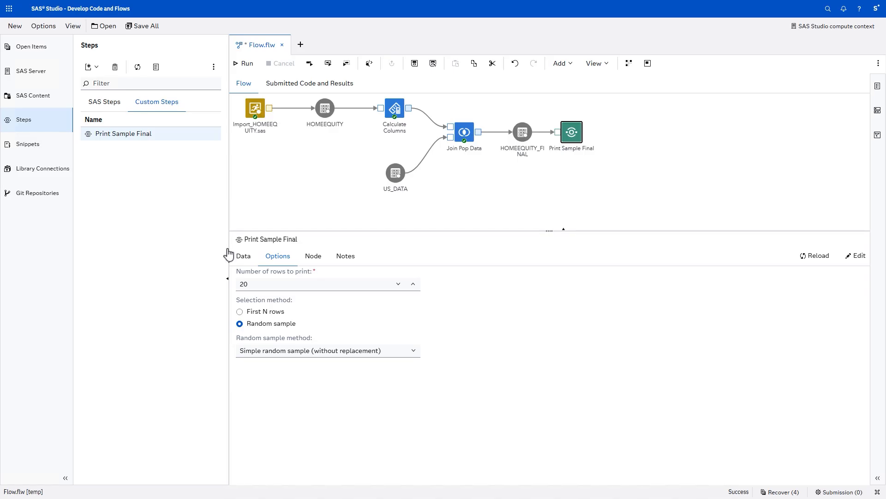
click(246, 65)
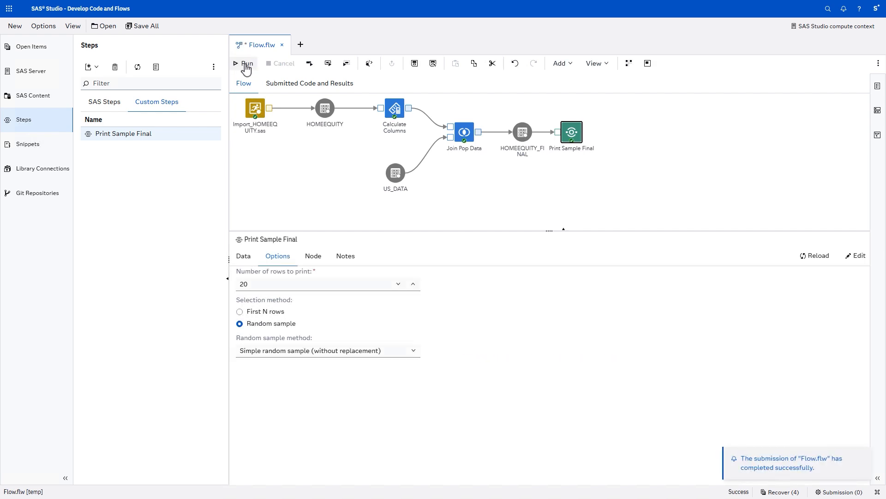
Review the submitted flow's results down to the printed sample, and examine the HOMEEQUITY_FINAL output data
click(337, 85)
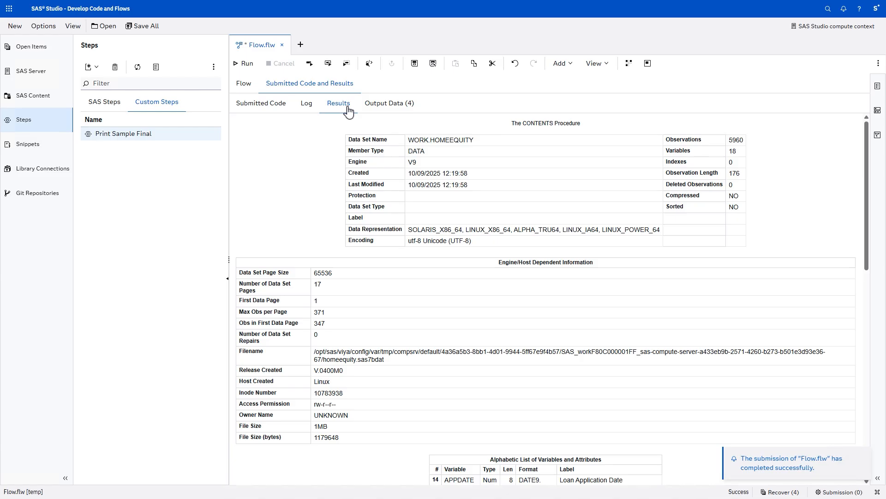
scroll(549, 263, down, 5)
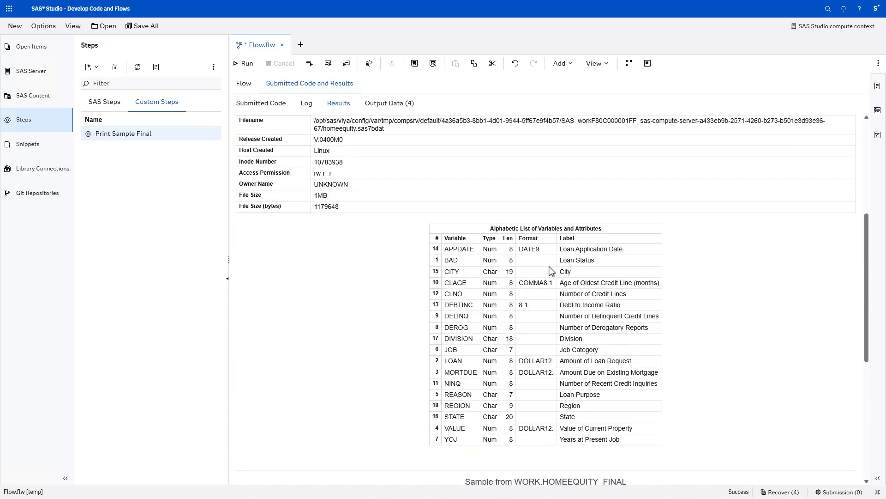
scroll(552, 271, down, 6)
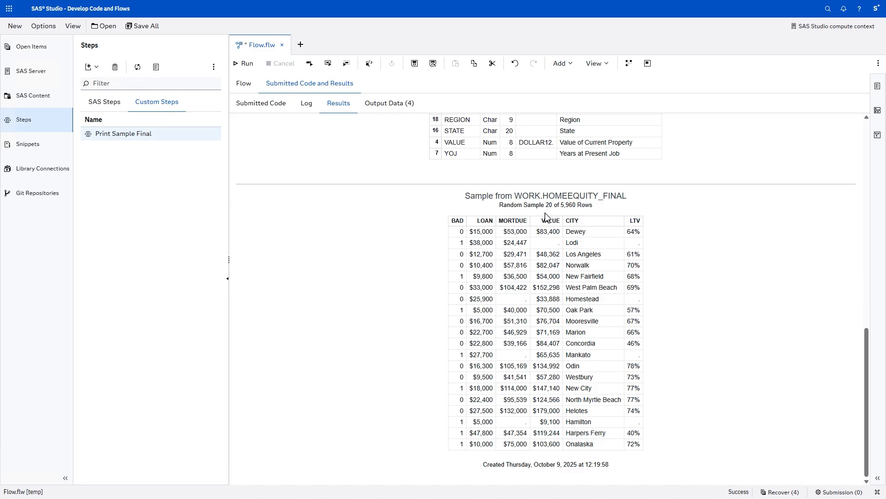
click(389, 106)
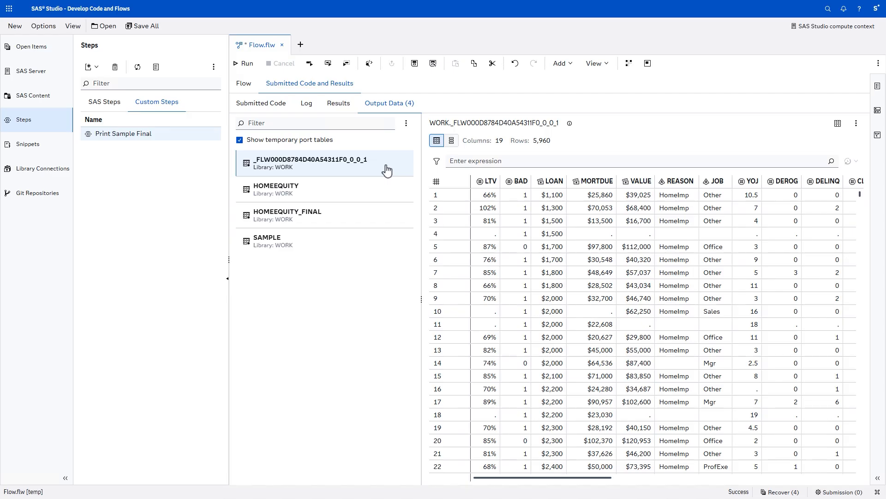
click(358, 220)
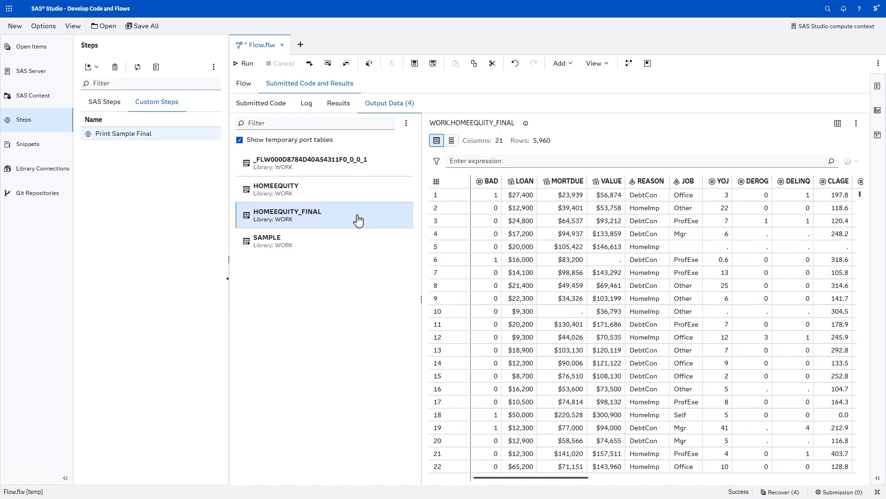
Set the flow's HOMEEQUITY_FINAL output table to the HOMEEQUITY_FINAL table in the CASUSER library
click(244, 85)
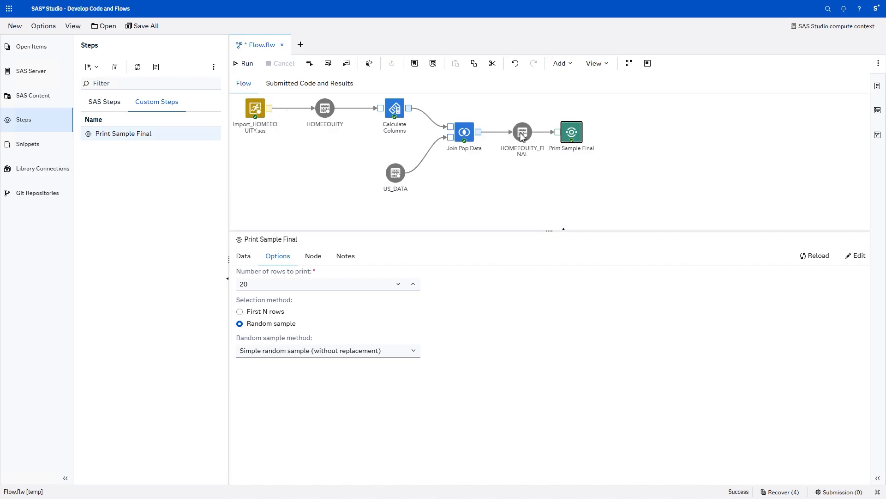
click(529, 139)
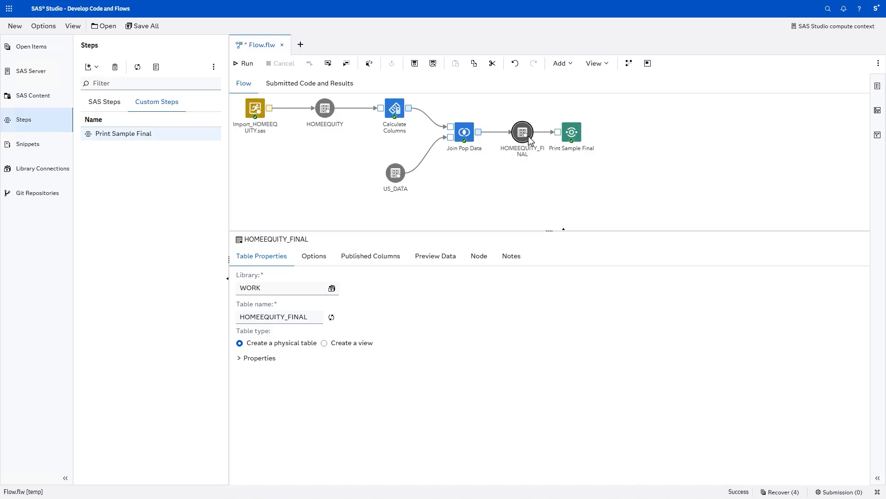
click(332, 288)
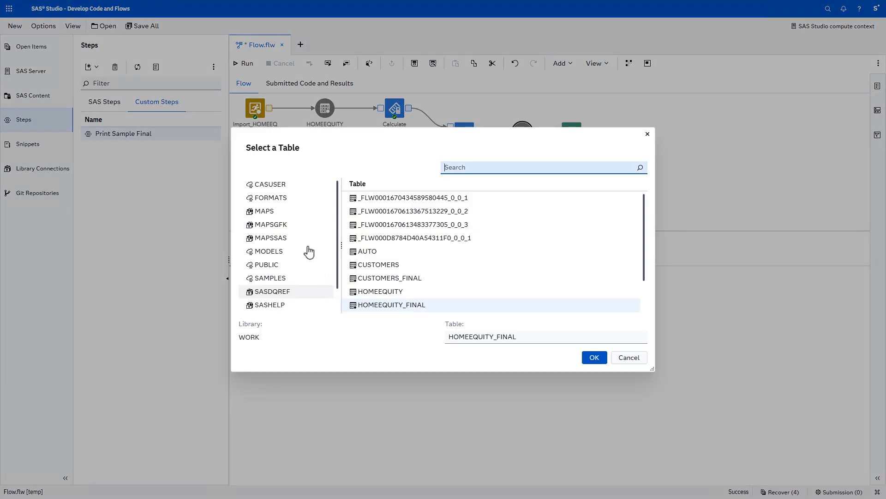
click(280, 187)
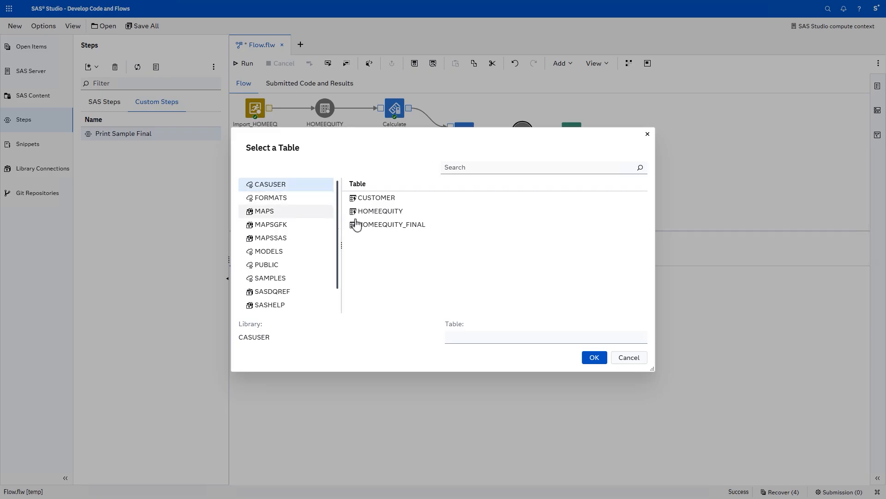
click(405, 226)
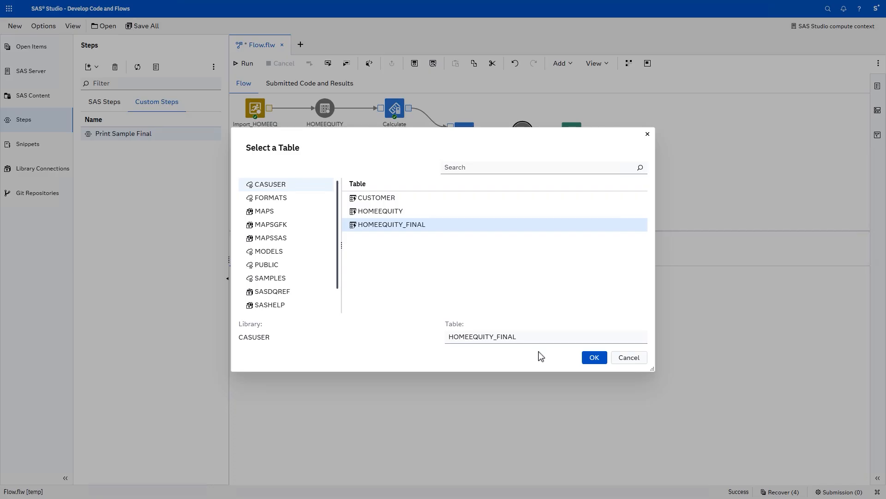
click(597, 360)
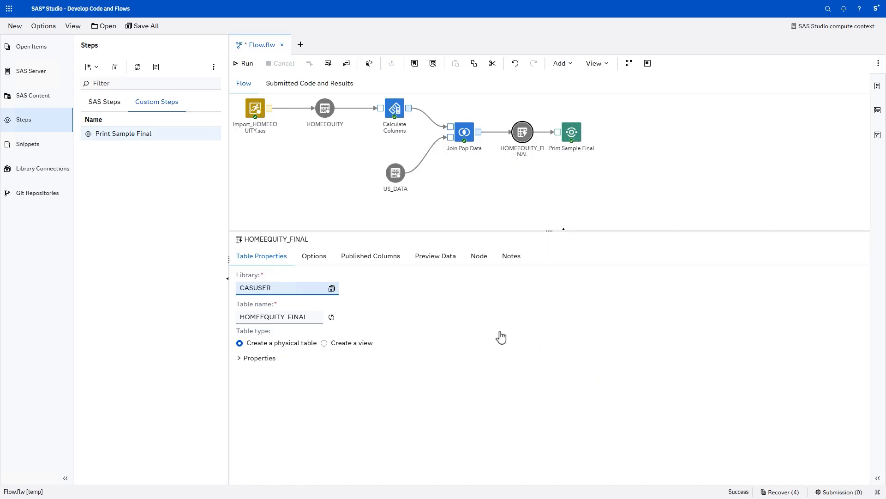
Enable promoting HOMEEQUITY_FINAL to a global in-memory table and saving it to disk, replacing existing copies in both cases, and run the flow
click(313, 257)
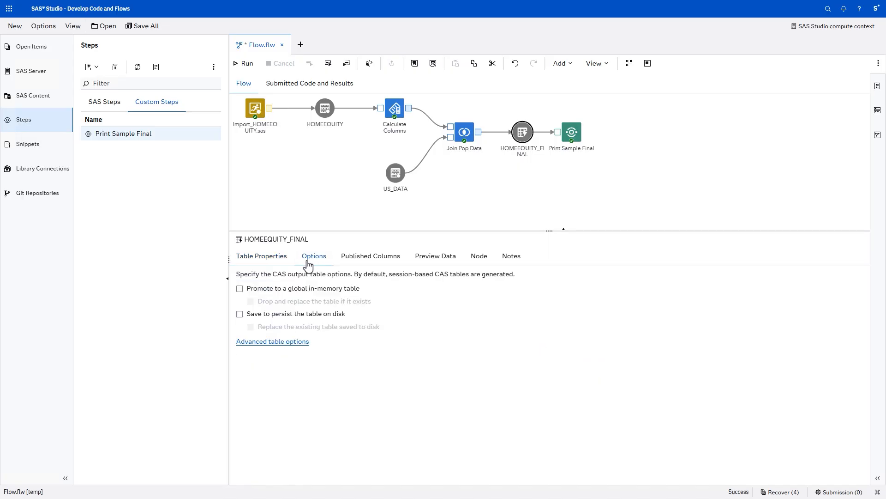
click(240, 290)
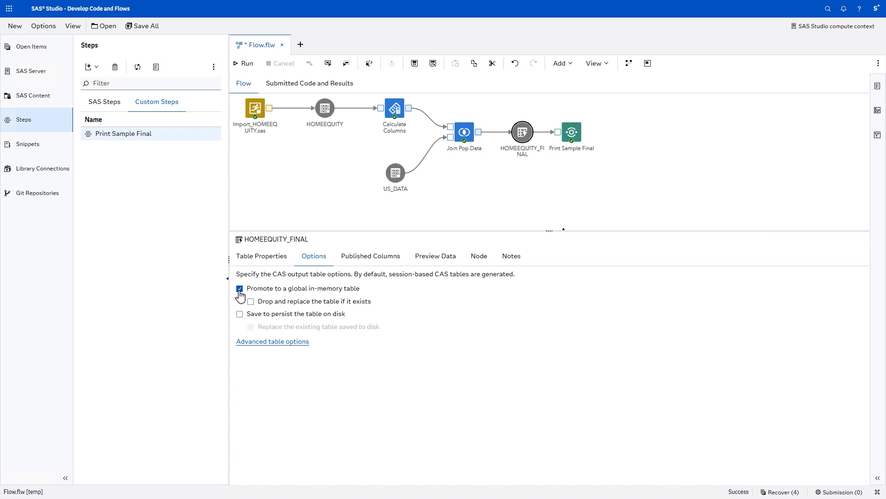
click(251, 302)
click(239, 315)
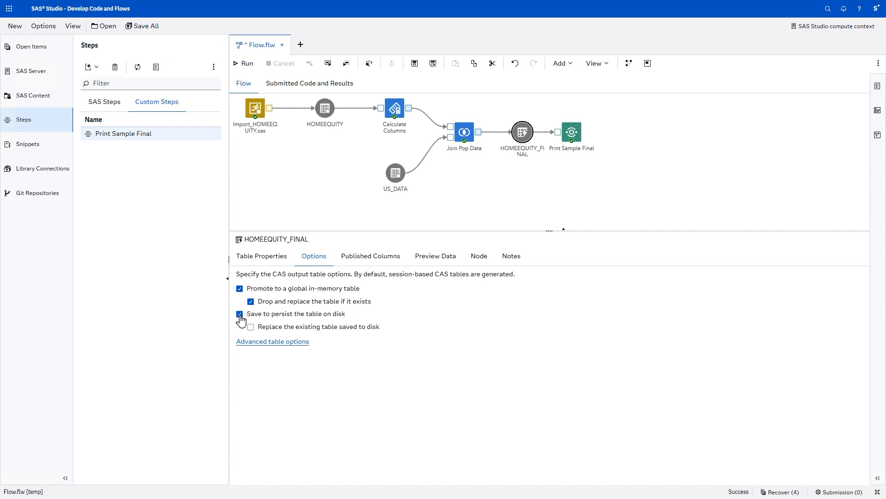
click(252, 328)
click(243, 67)
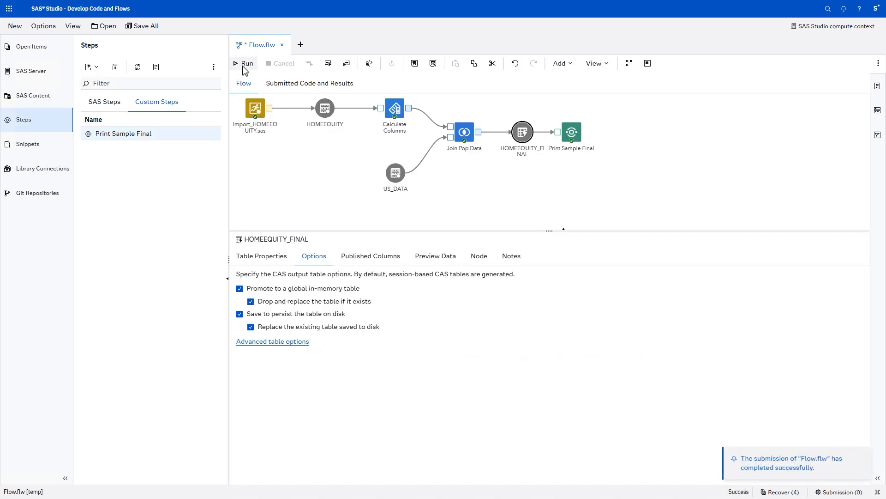
Clear the library search filter and examine the tables in the CASUSER library
click(43, 172)
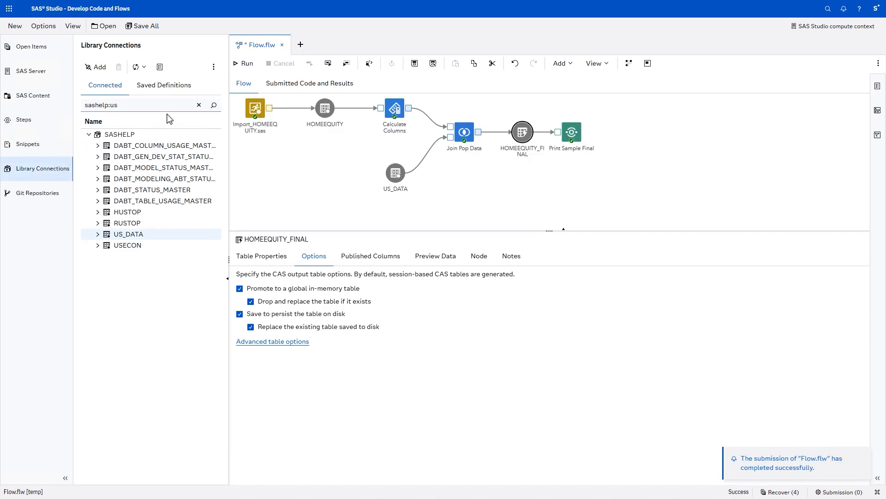
click(199, 105)
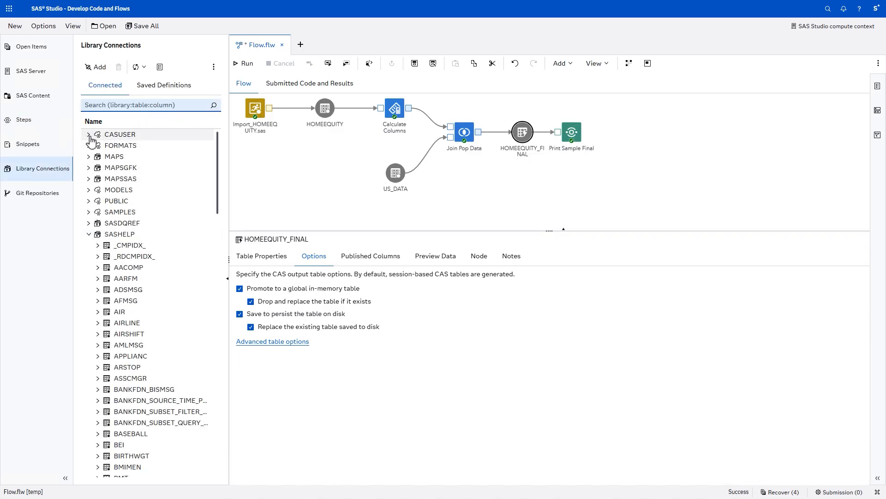
click(89, 135)
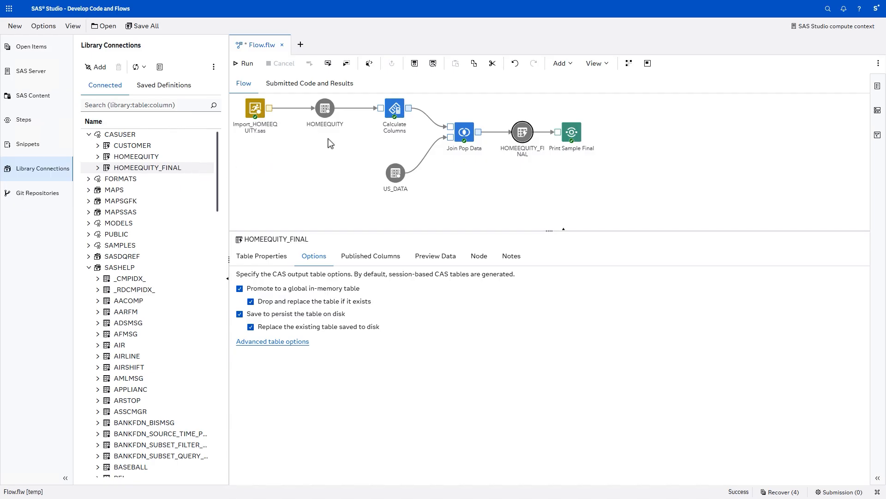
Add a note to the flow reading "HOMEEQUITY_FINAL is loaded in the CASUSER caslib"
click(571, 68)
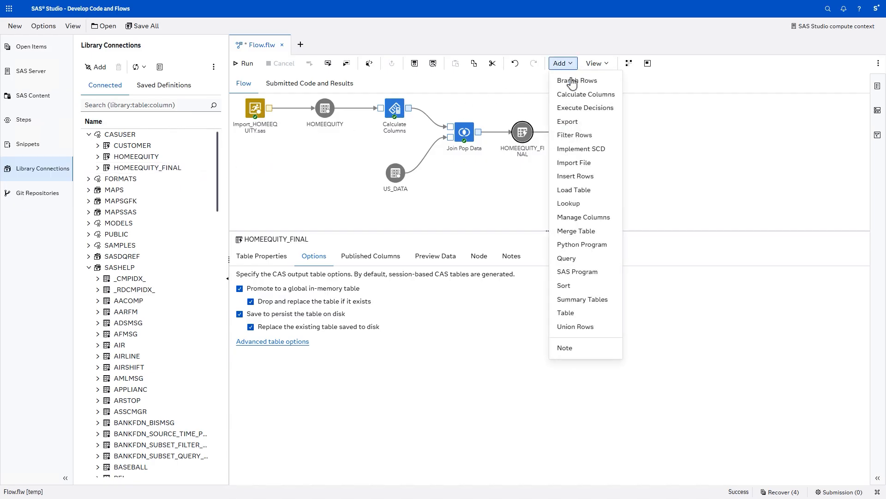
click(585, 349)
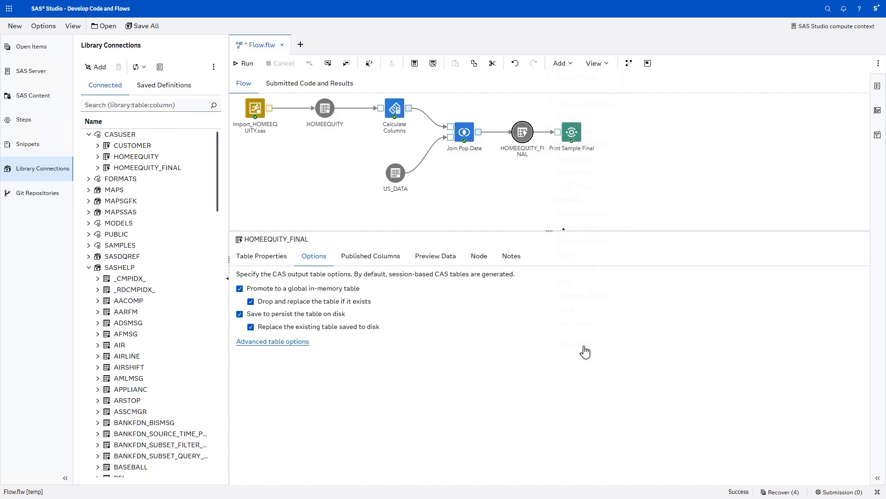
text(HOMEEQUITY)
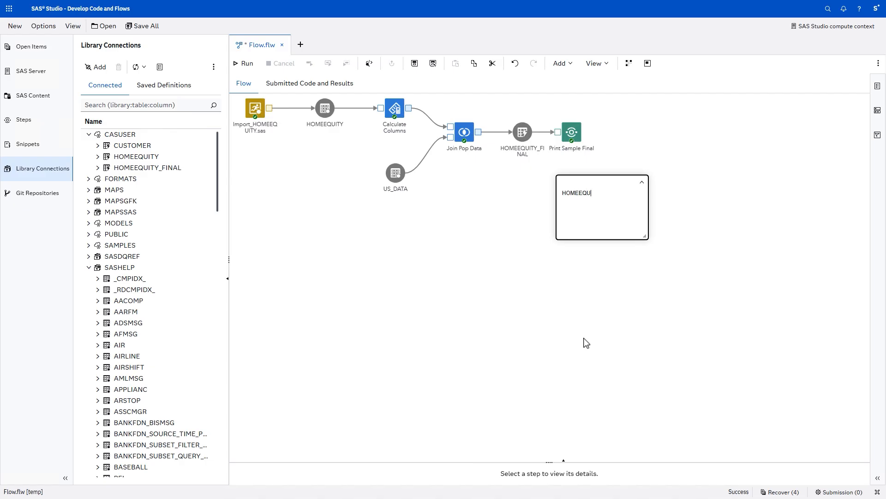
text(_FINAL is loaded in the CASUSER caslib)
Save the flow as "My Home Equity Flow" in My Folder under SAS Content
click(412, 66)
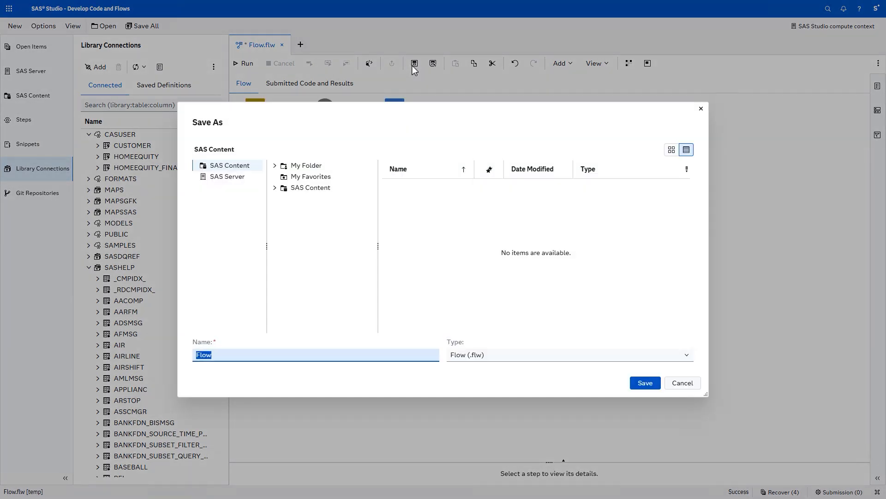
click(239, 167)
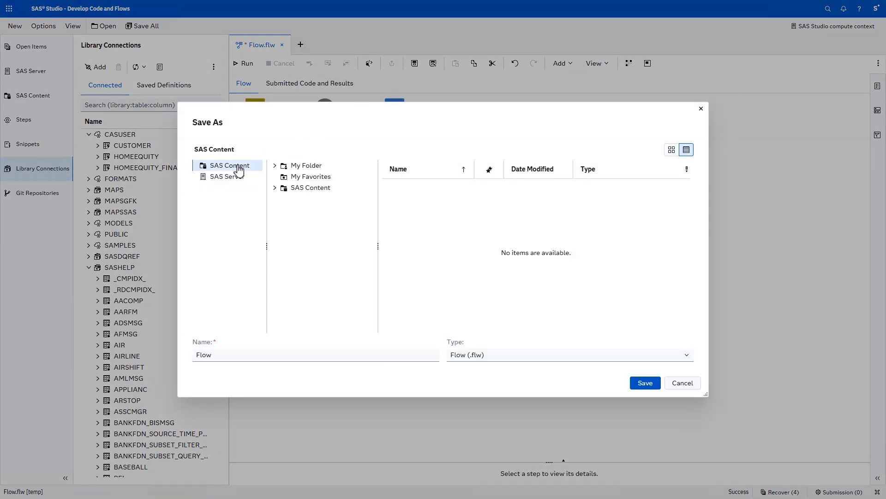
click(301, 167)
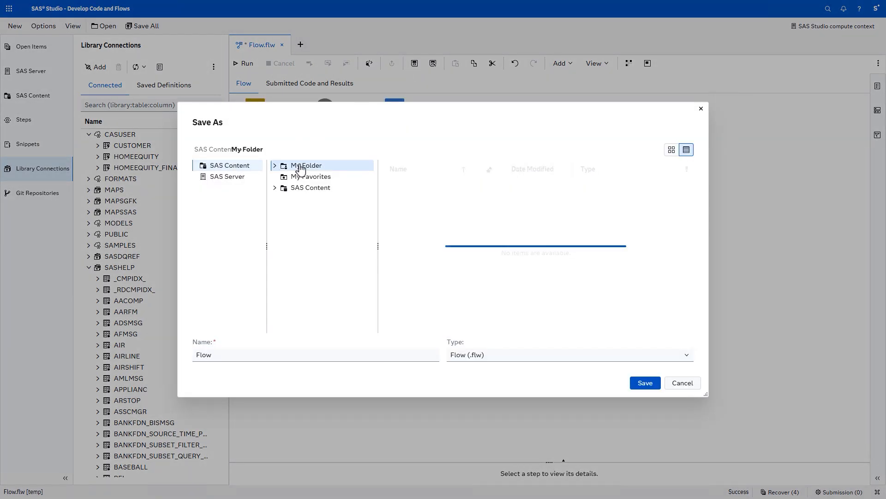
click(279, 354)
text(My Home Equity)
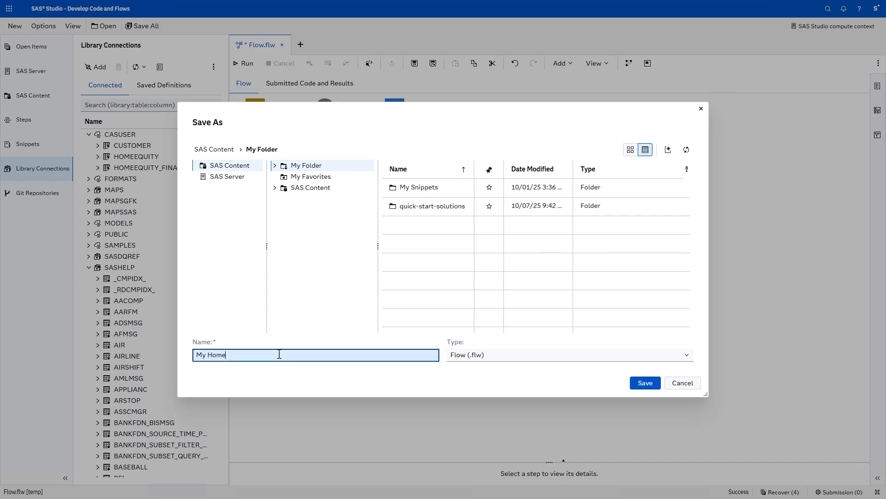
text( Flow)
click(644, 383)
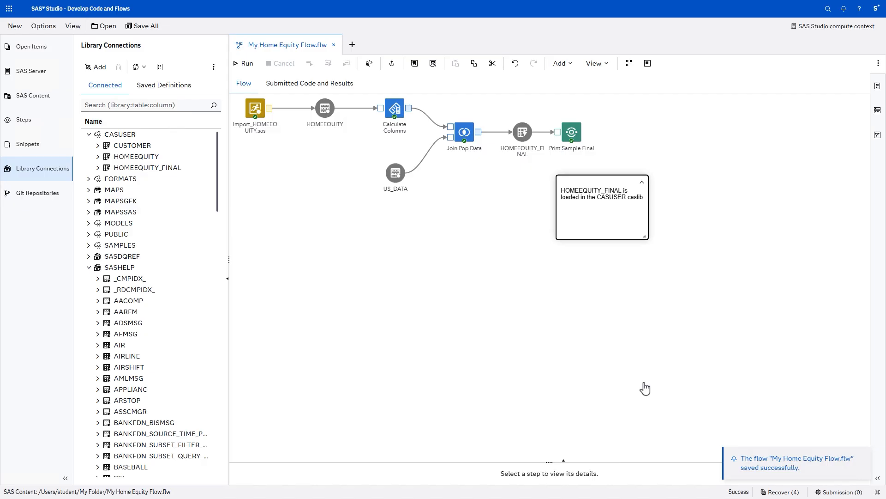
Show the available learning and help resources
click(861, 10)
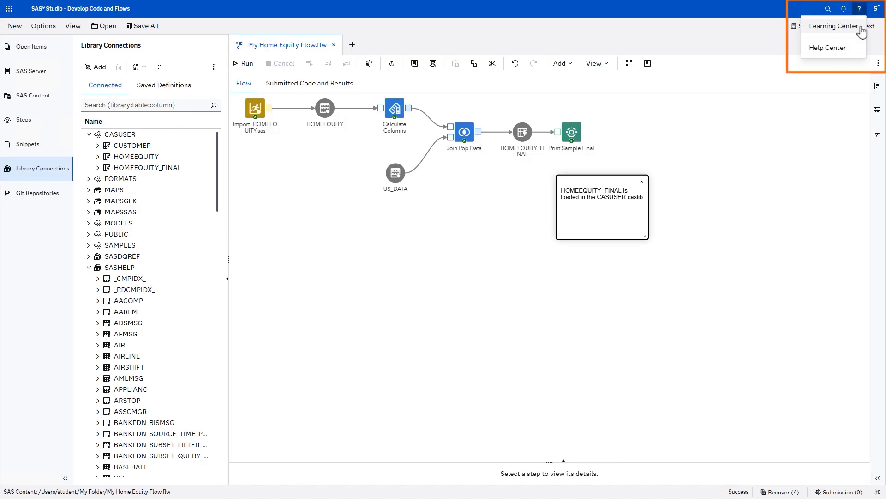